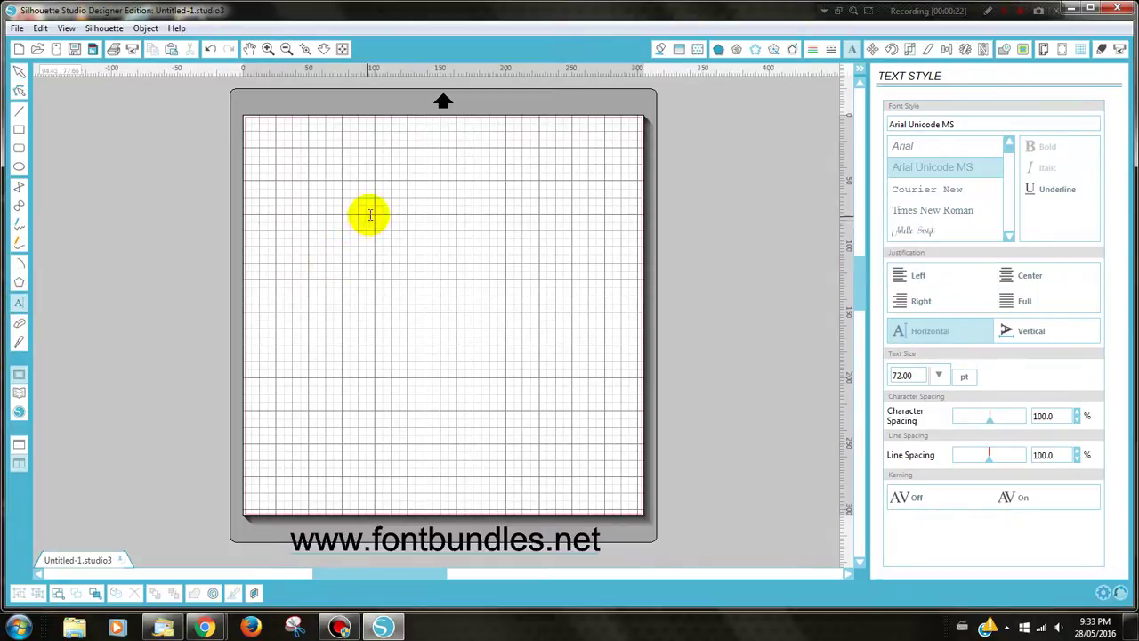
Type the person's first name and surname on two centre-justified text lines, then select the text
left_click(338, 240)
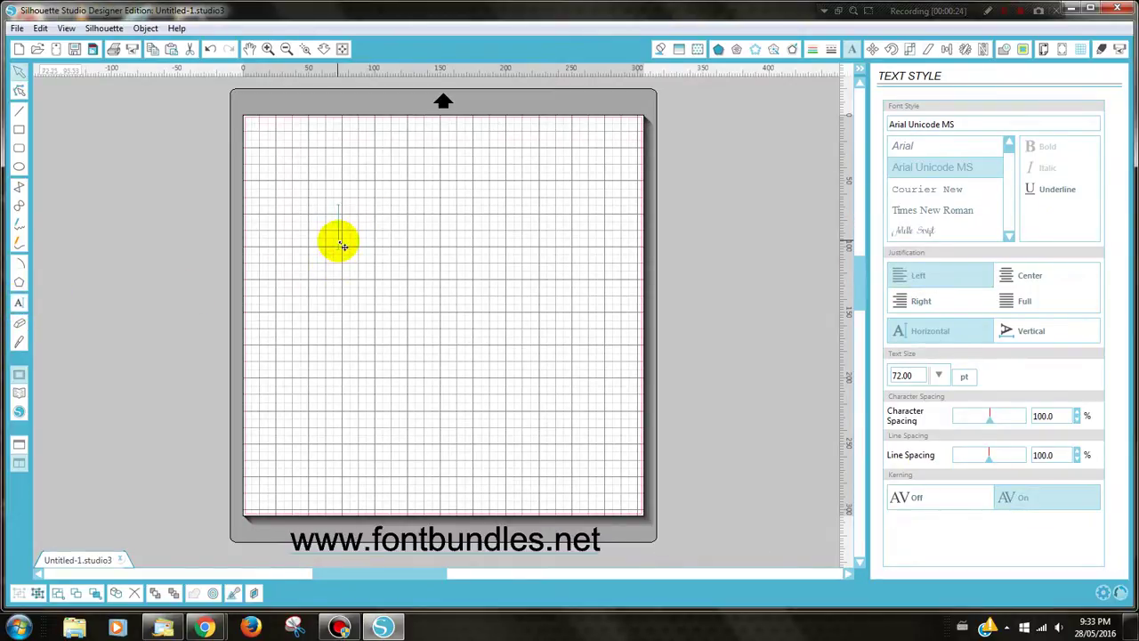
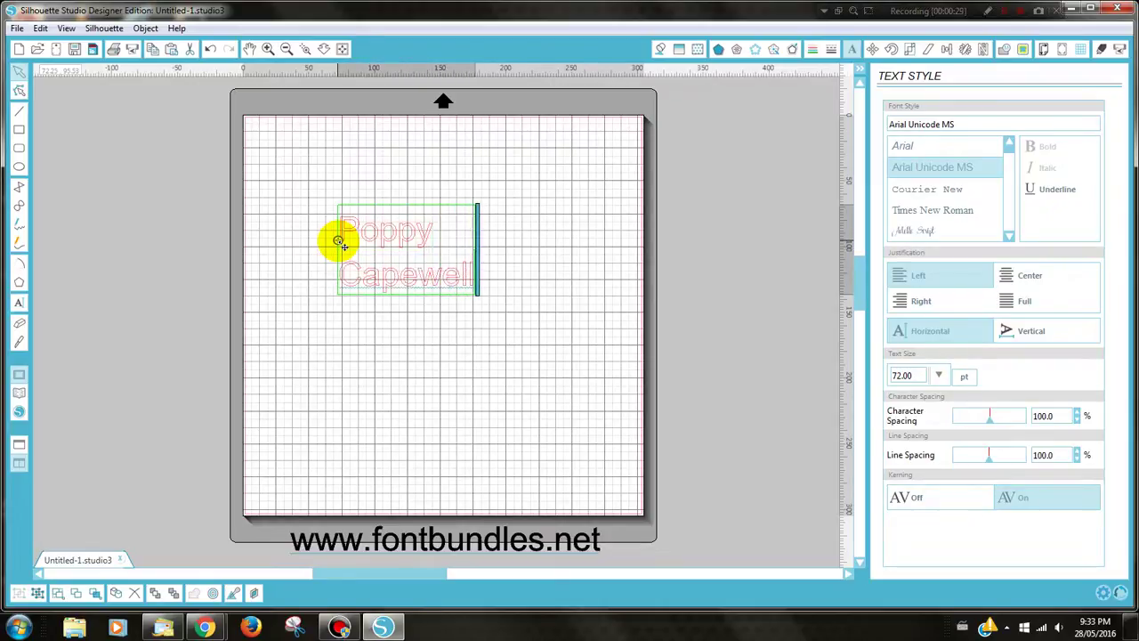
left_click(1014, 278)
left_click(582, 330)
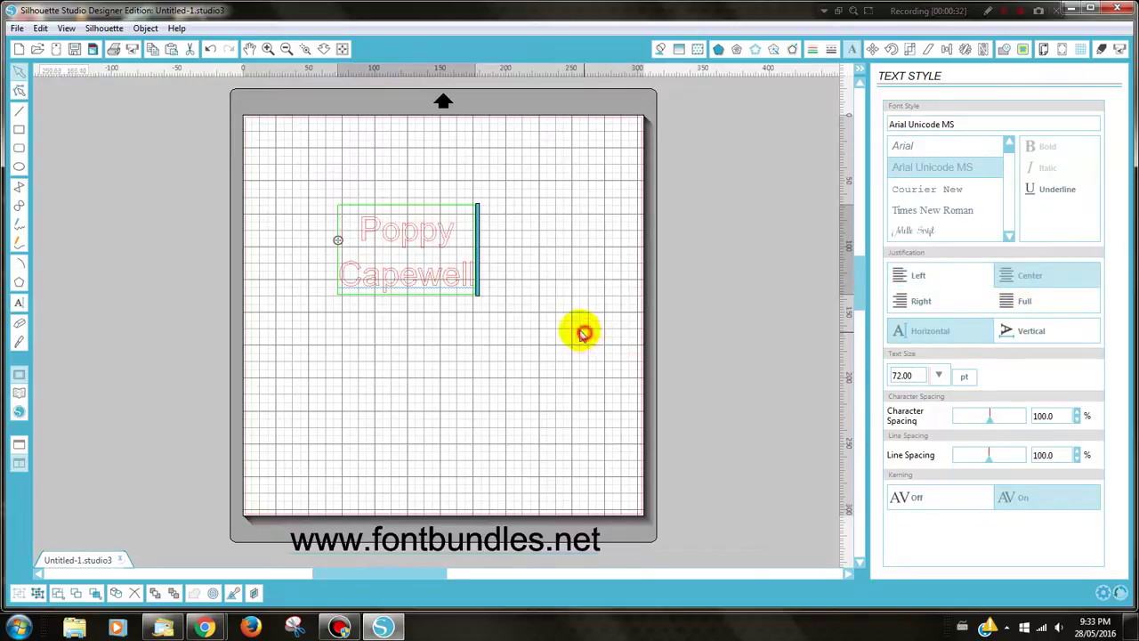
left_click(401, 285)
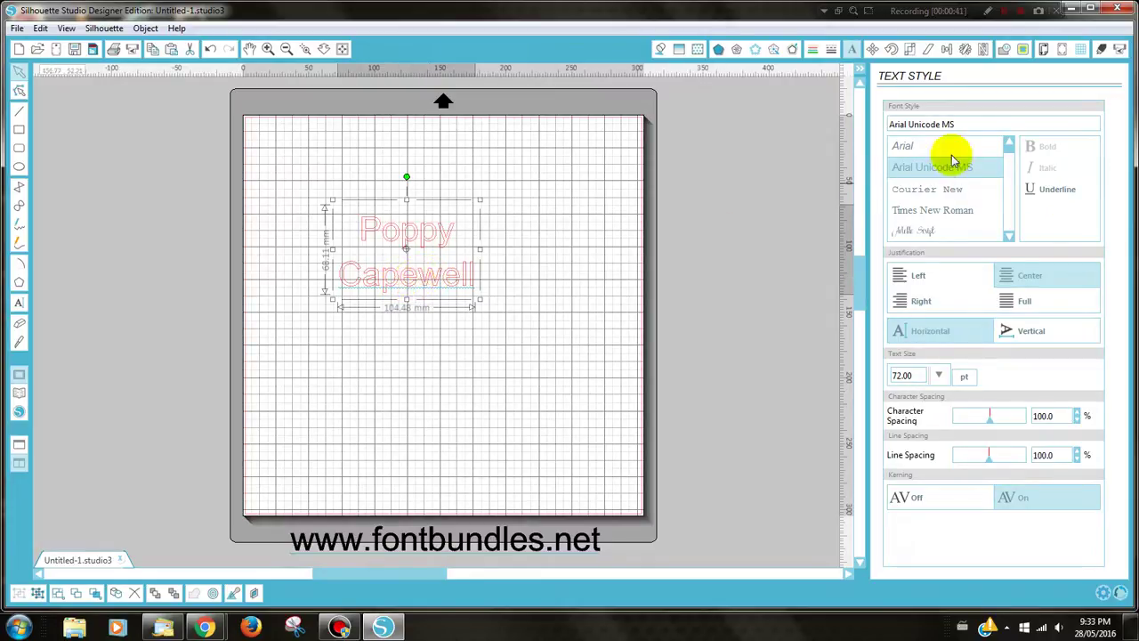
Switch the name to the HoneyBunny font and enlarge it to 115.75 pt, about 260 mm wide
left_click_drag(961, 125, 834, 132)
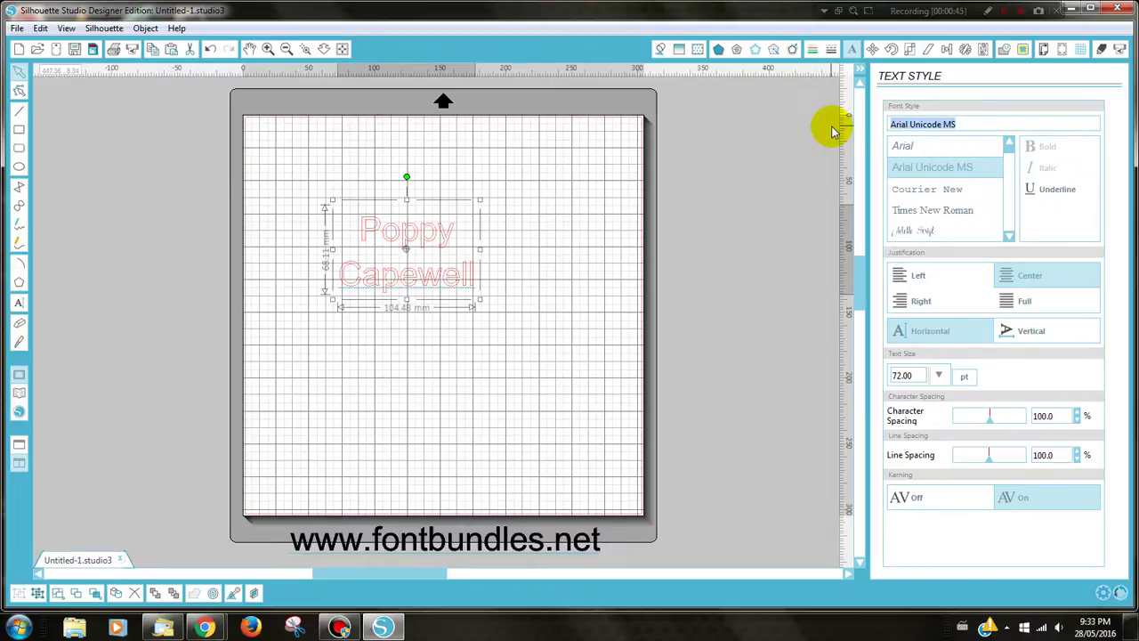
type("honeyBunny")
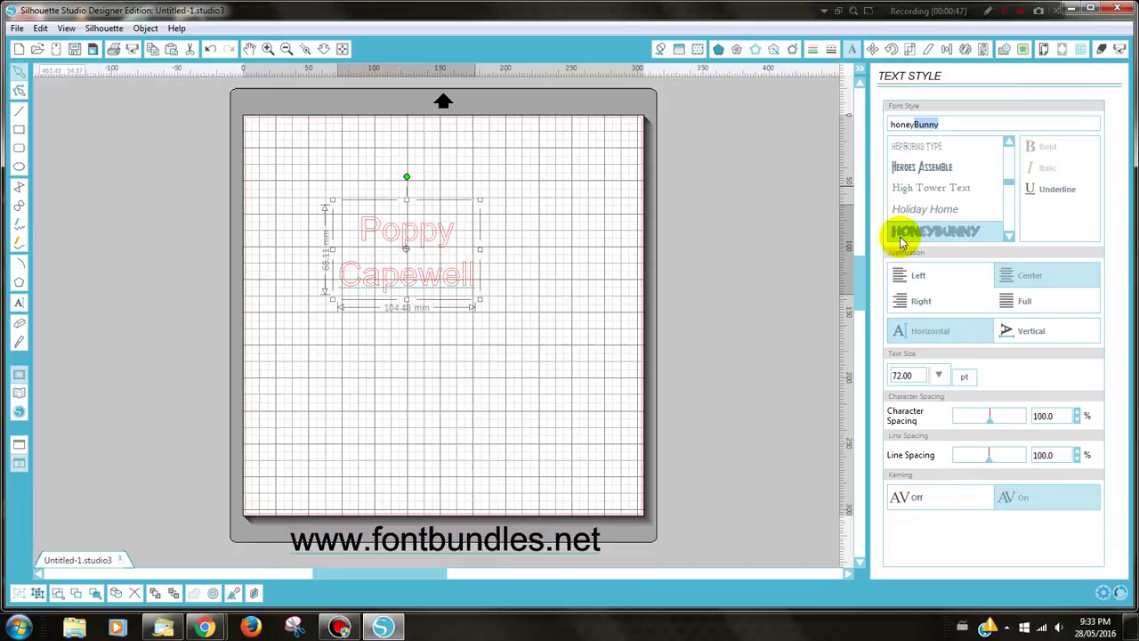
left_click(903, 234)
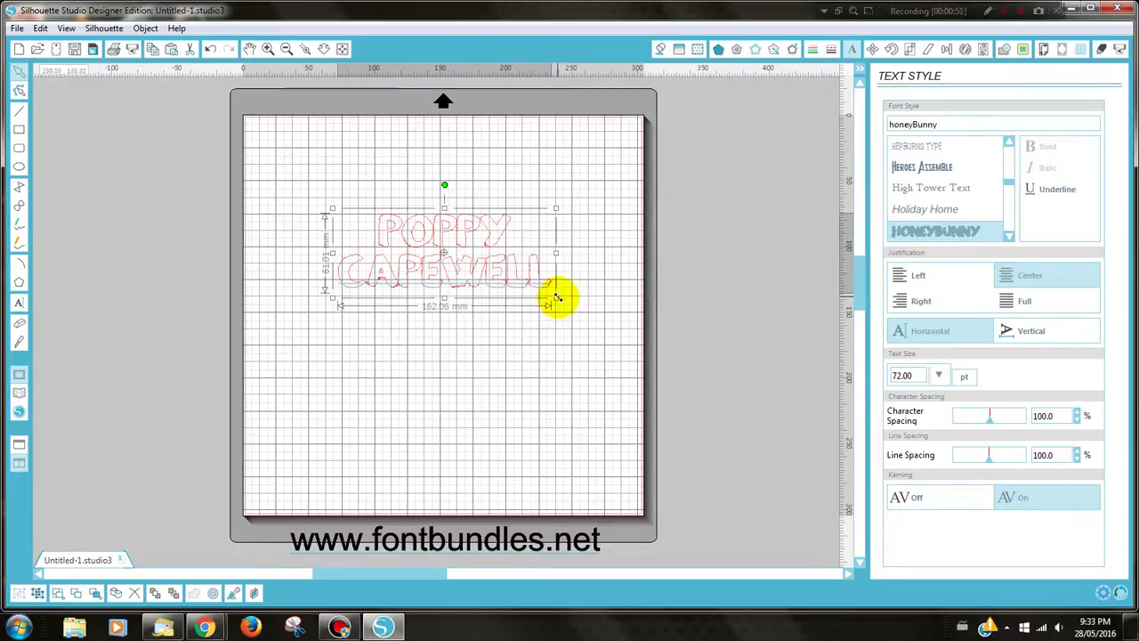
left_click_drag(556, 298, 494, 311)
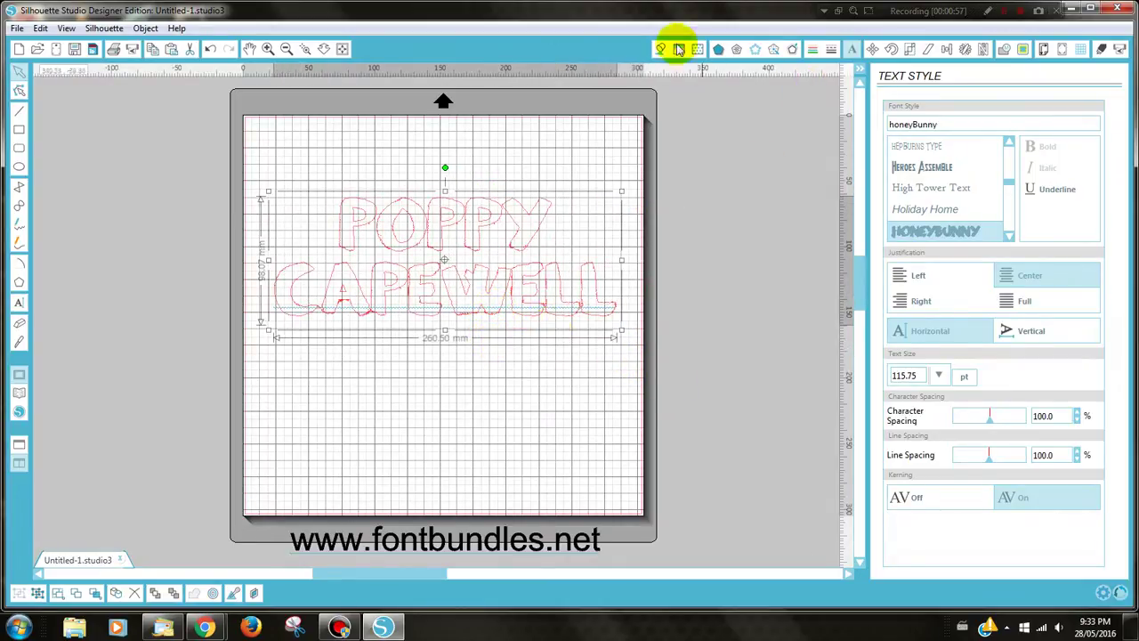
Give the lettering a black fill and black outline, then deselect it
left_click(718, 49)
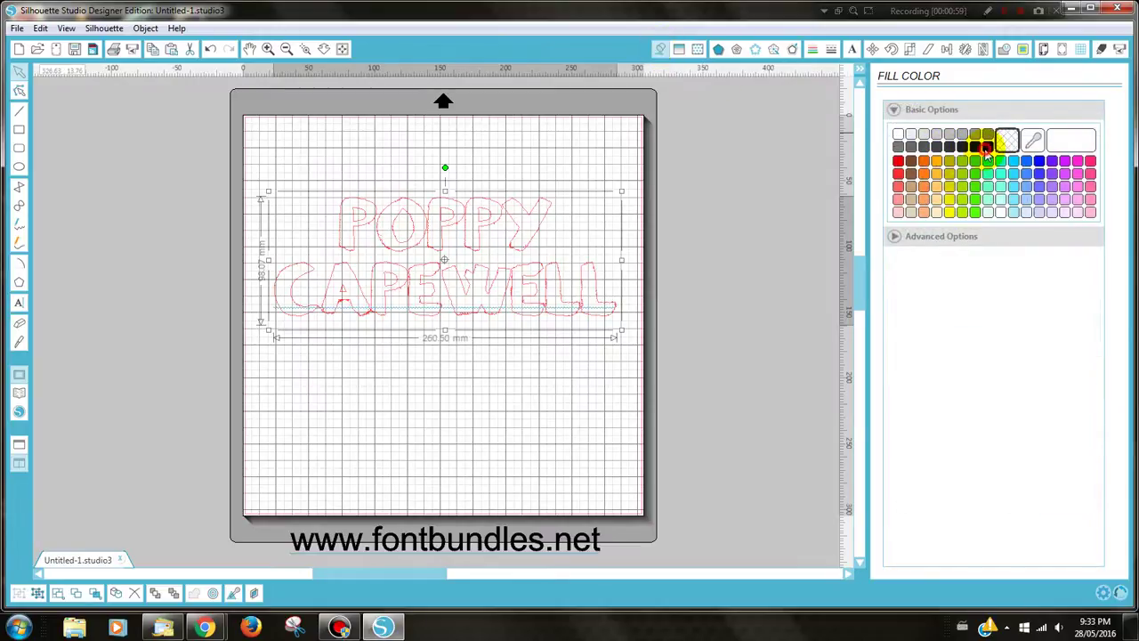
left_click(987, 146)
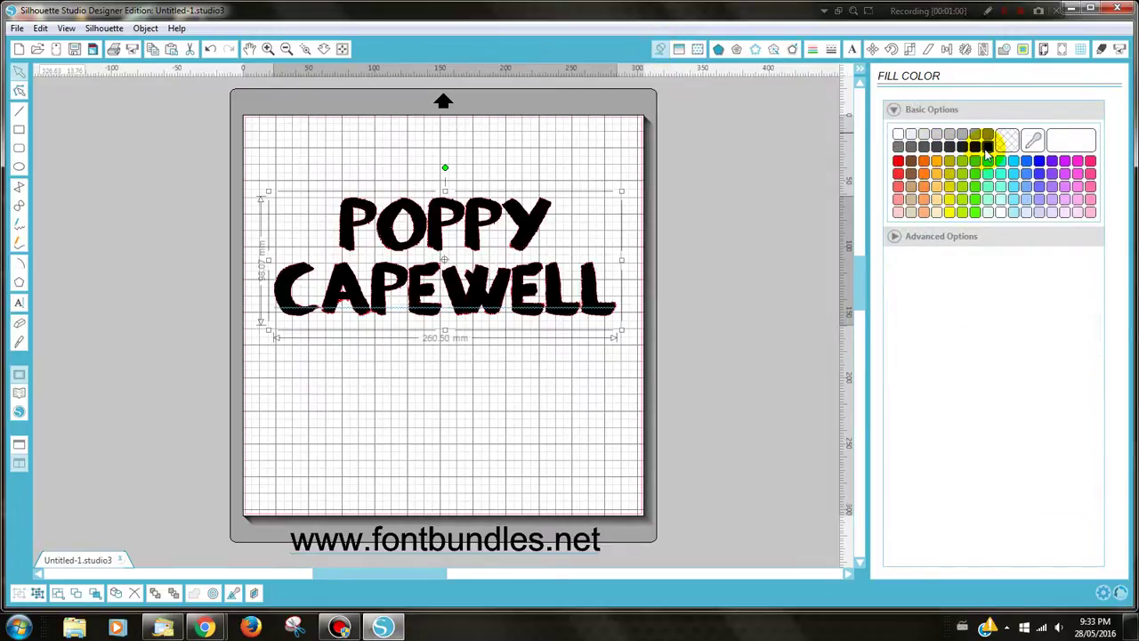
left_click(812, 49)
left_click(986, 146)
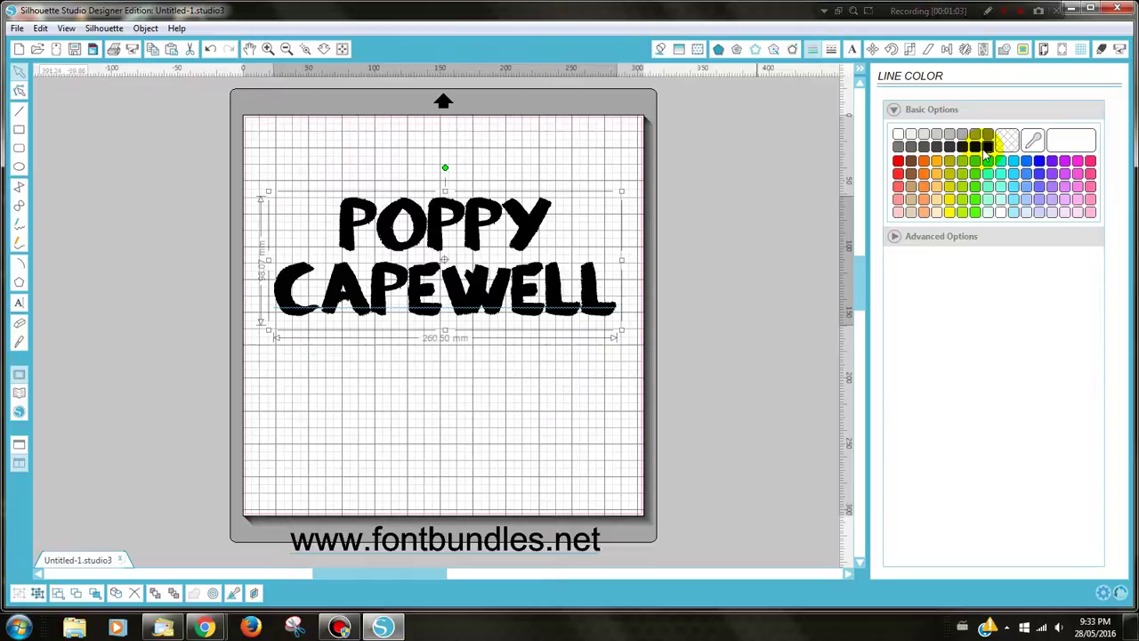
left_click(490, 351)
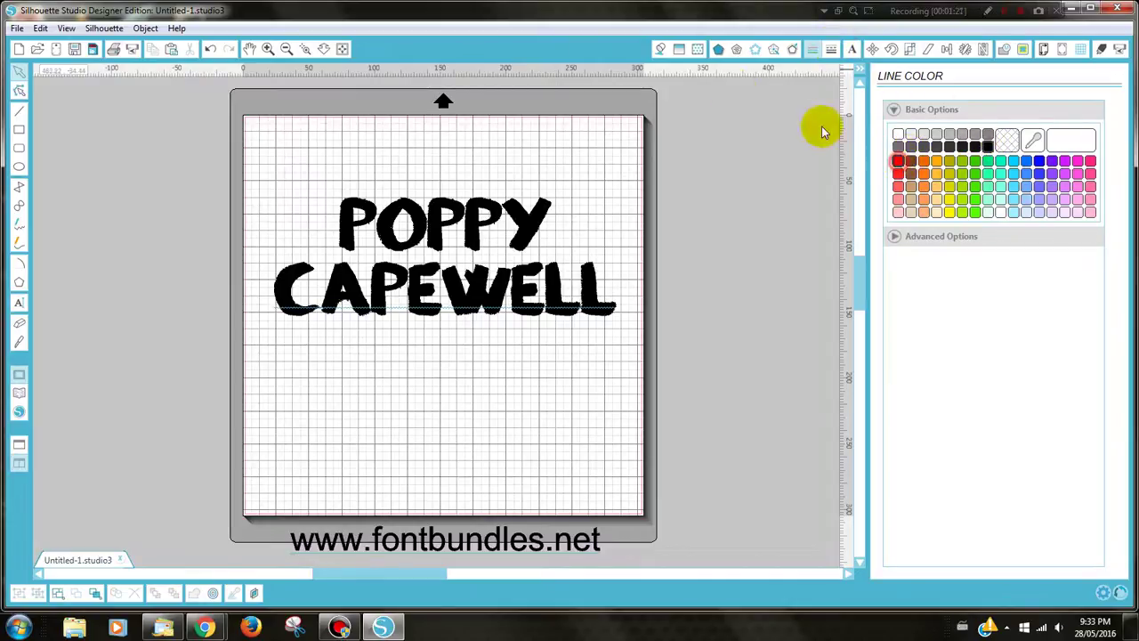
Make the lettering fill transparent and its outlines red
left_click(660, 49)
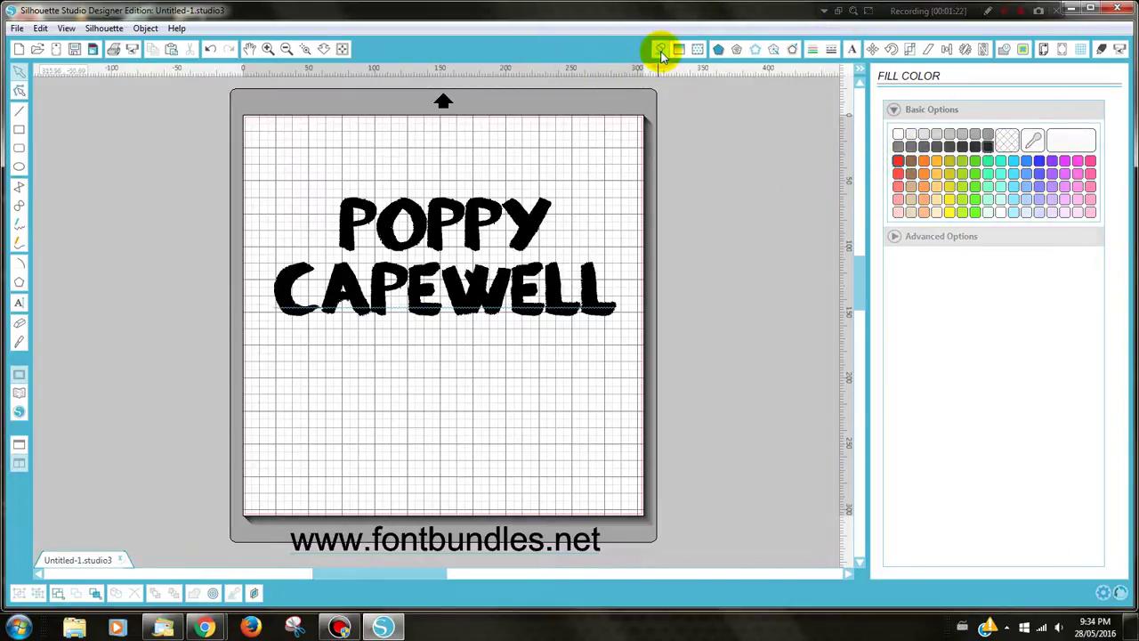
left_click(482, 210)
left_click(1004, 140)
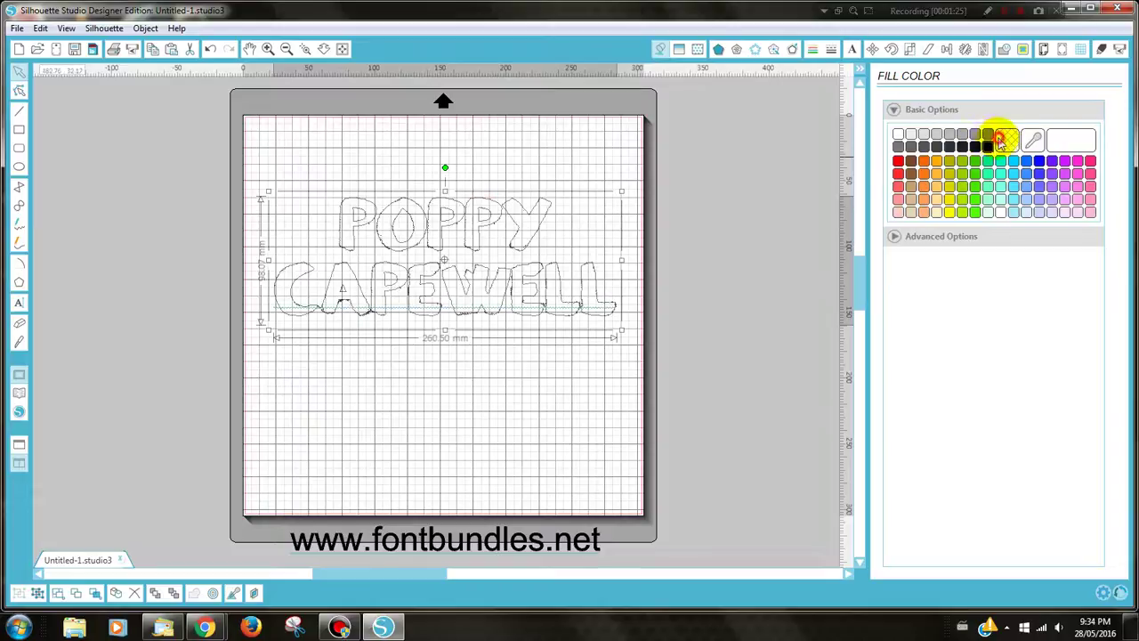
left_click(812, 49)
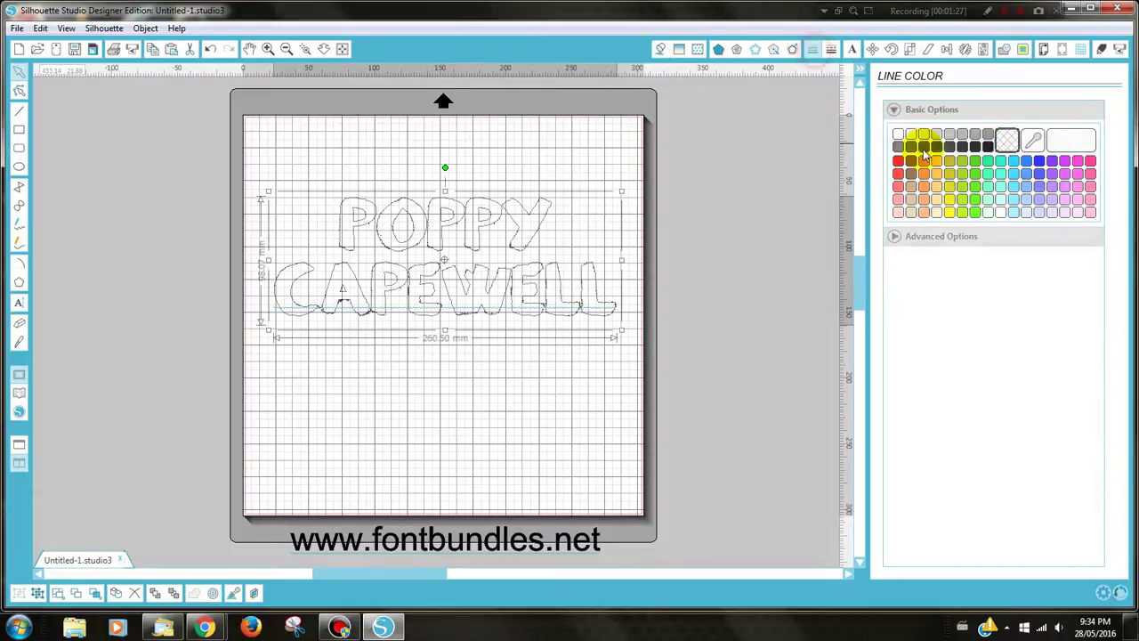
left_click(899, 162)
left_click(507, 367)
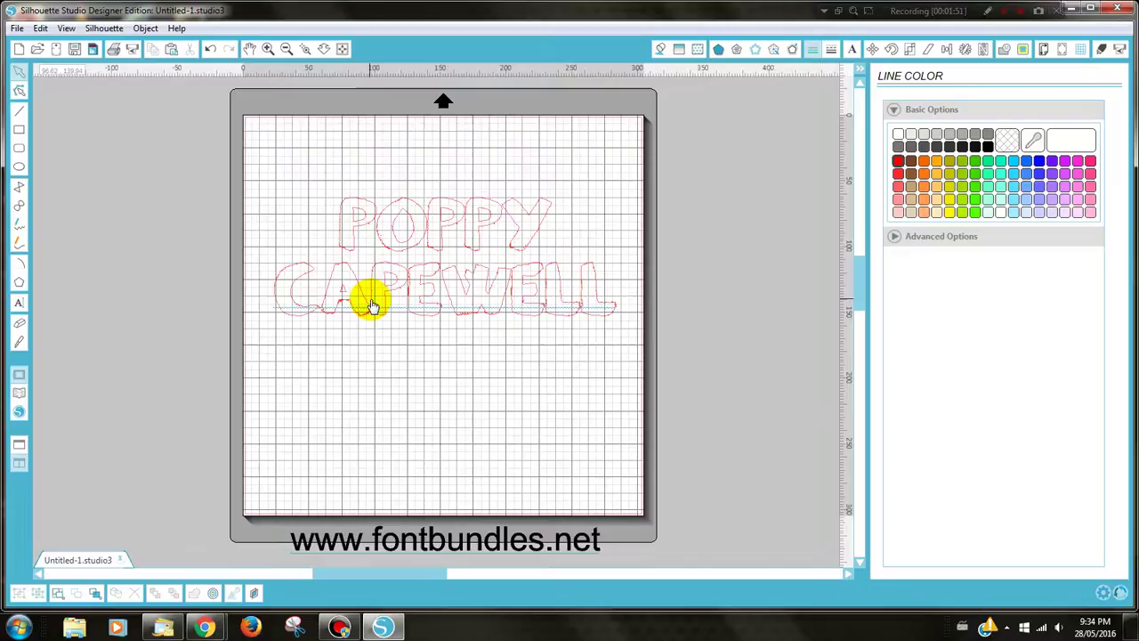
Ungroup the red two-line name into individual letter shapes and deselect them
left_click(372, 305)
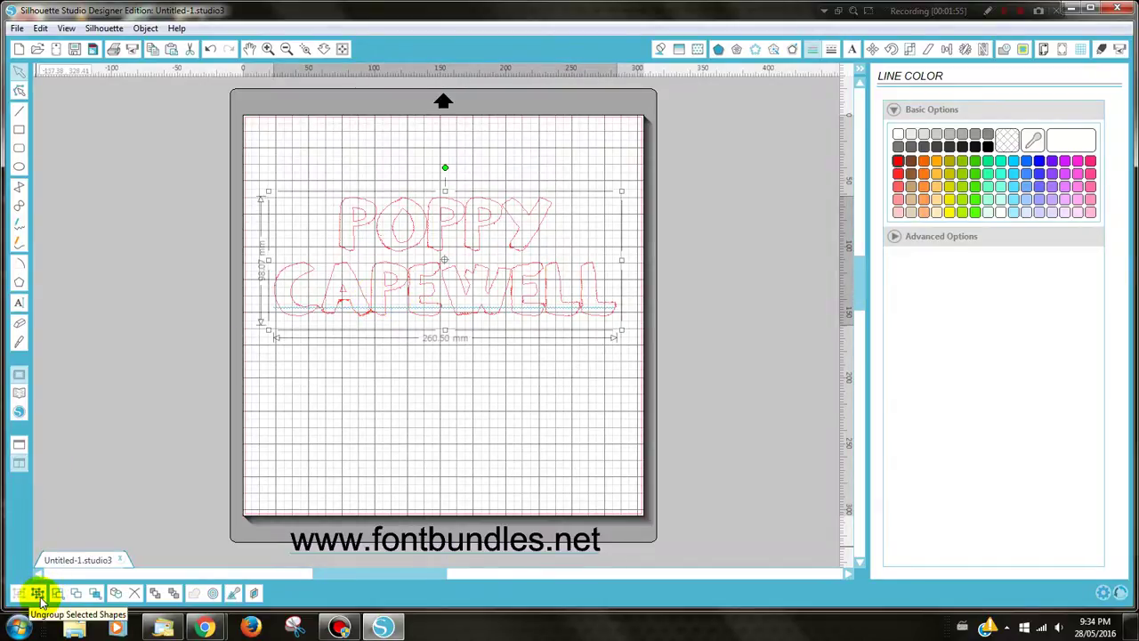
left_click(37, 594)
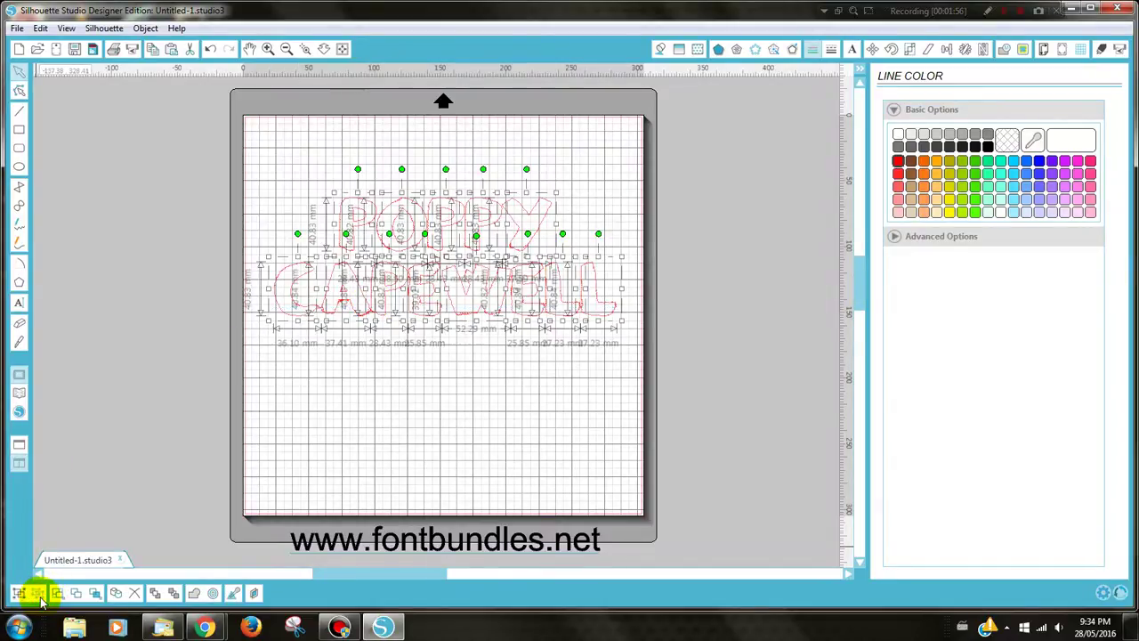
left_click(325, 444)
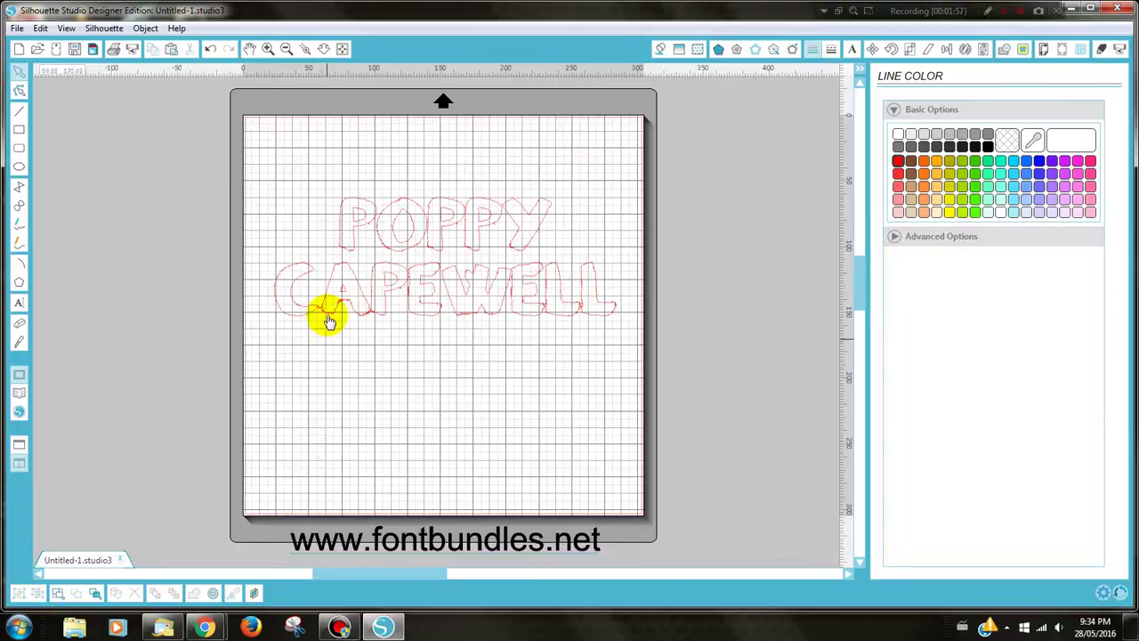
left_click(304, 48)
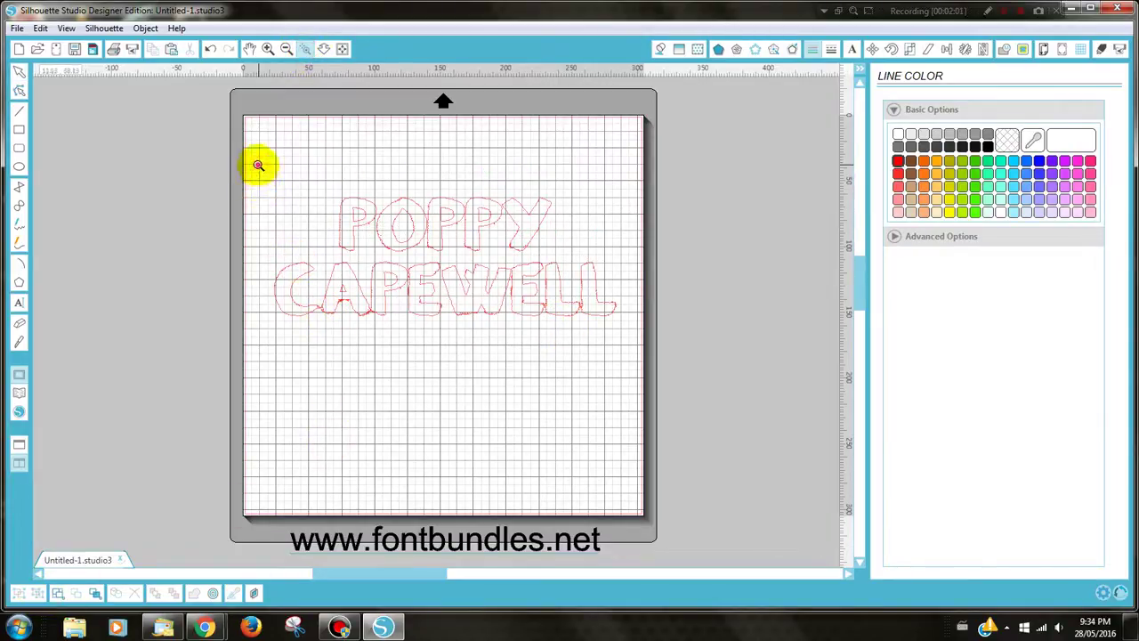
Zoom in on the red lettering and select the first letter, about 28.43 × 40.83 mm
left_click_drag(257, 163, 648, 362)
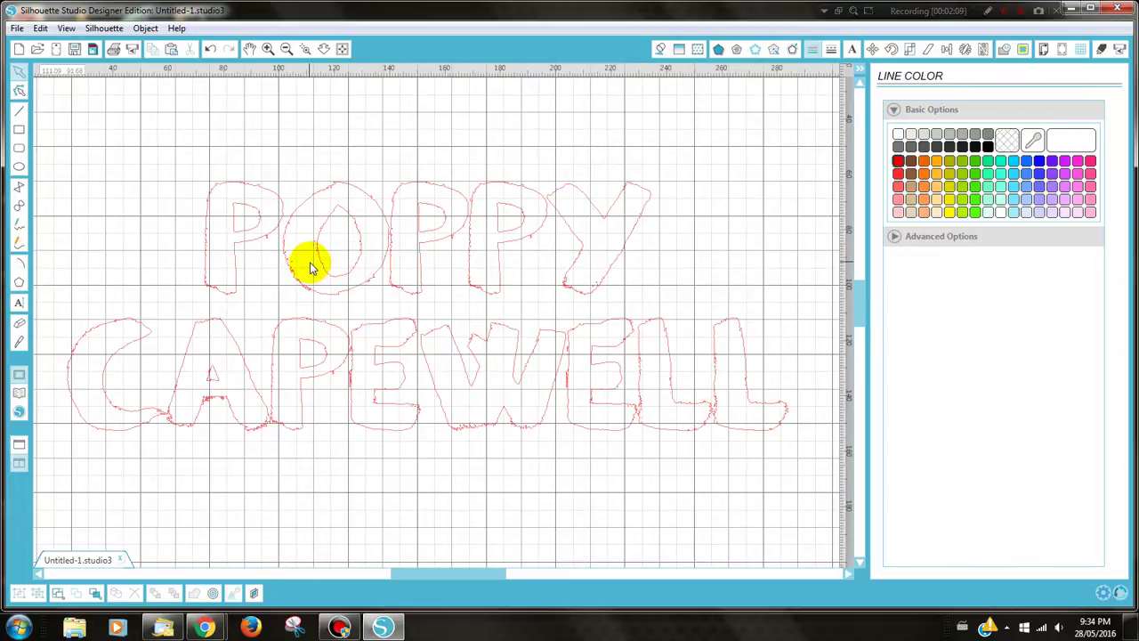
left_click(229, 249)
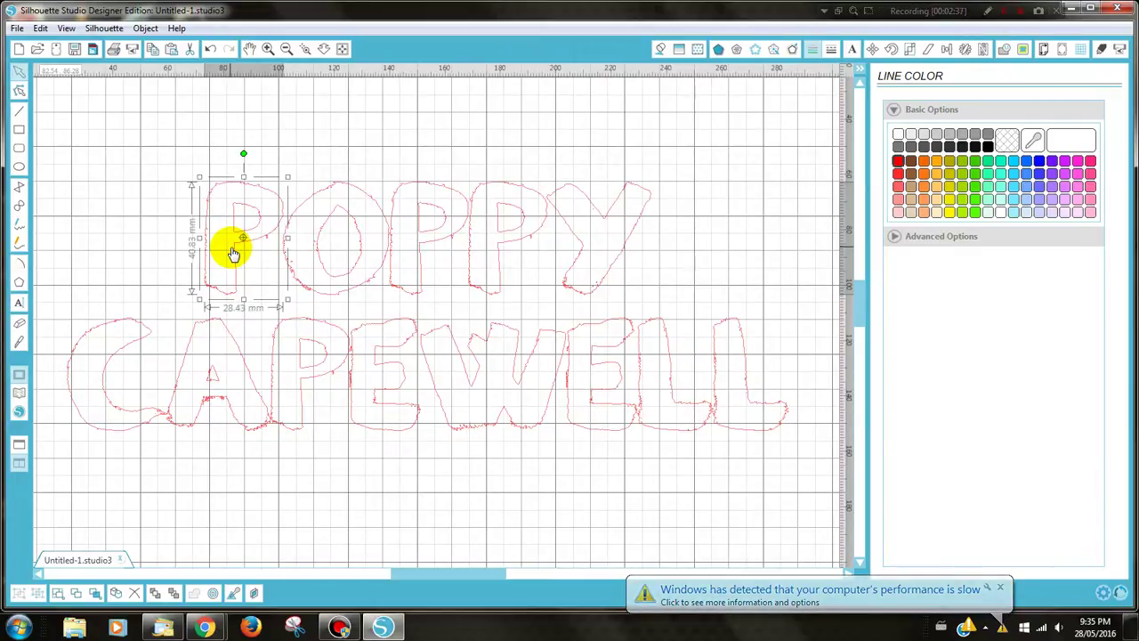
Even the first-name spacing by nudging the first P and O left and moving the second P right
key("Left")
key("Left")
key("Left")
key("Left")
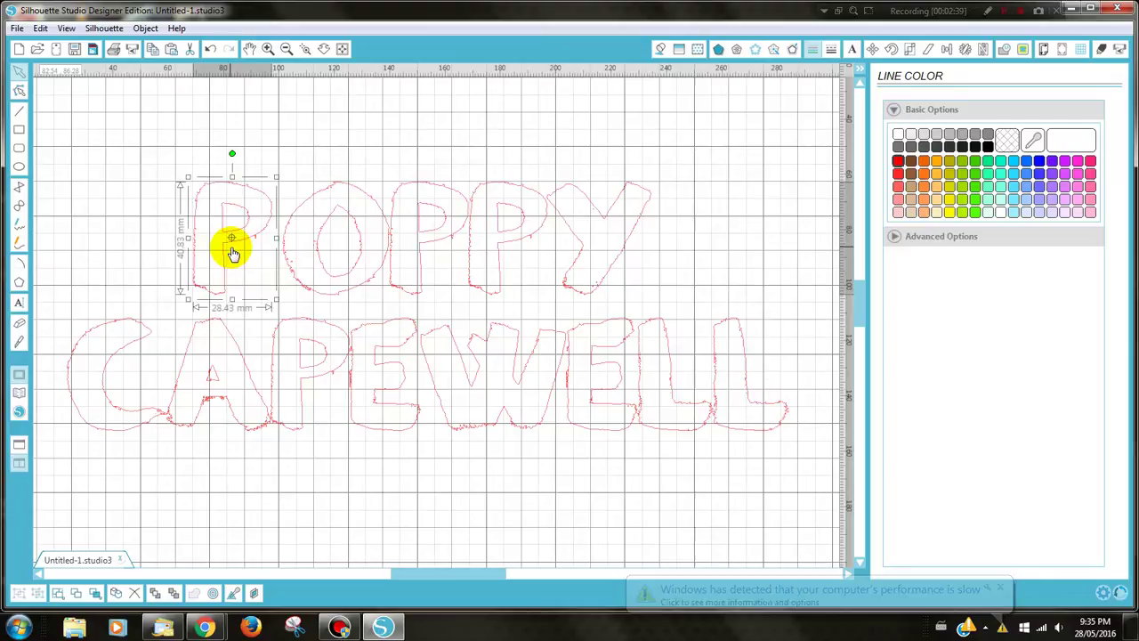
key("Left")
key("Left")
key("Left")
key("Left")
key("Left")
key("Left")
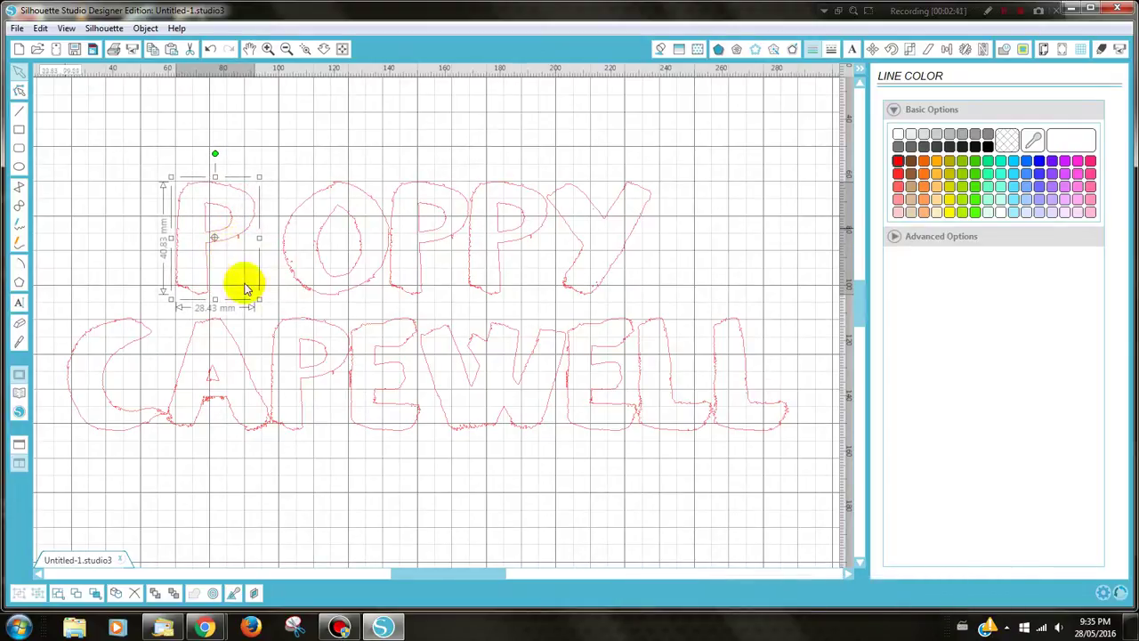
left_click(302, 286)
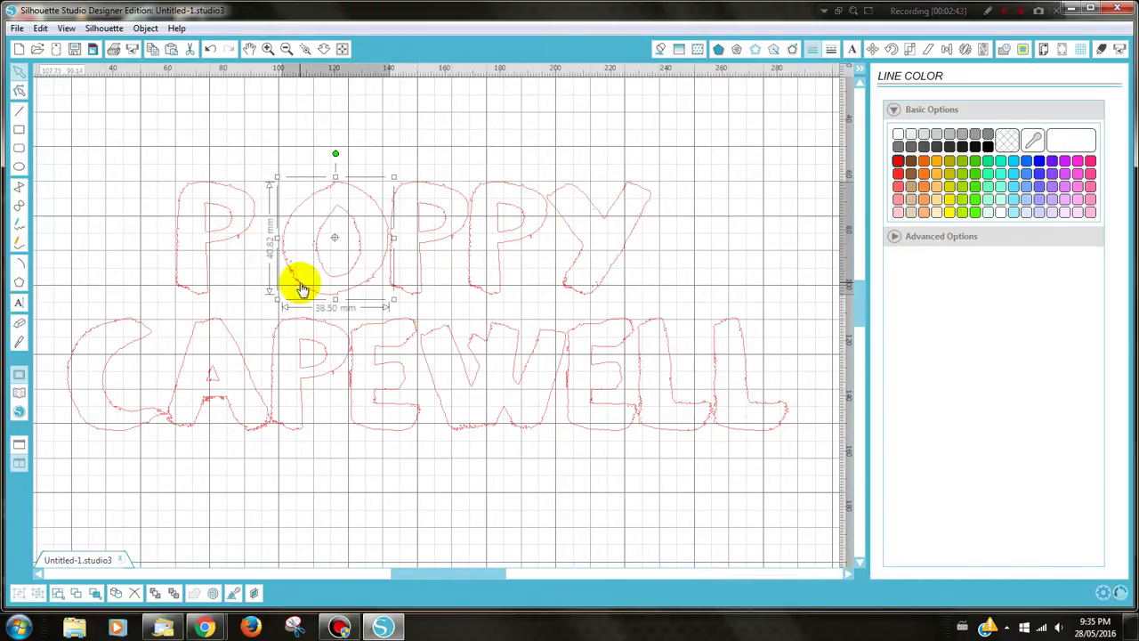
key("Left")
key("Left")
key("Left")
key("Left")
key("Left")
key("Left")
key("Left")
key("Left")
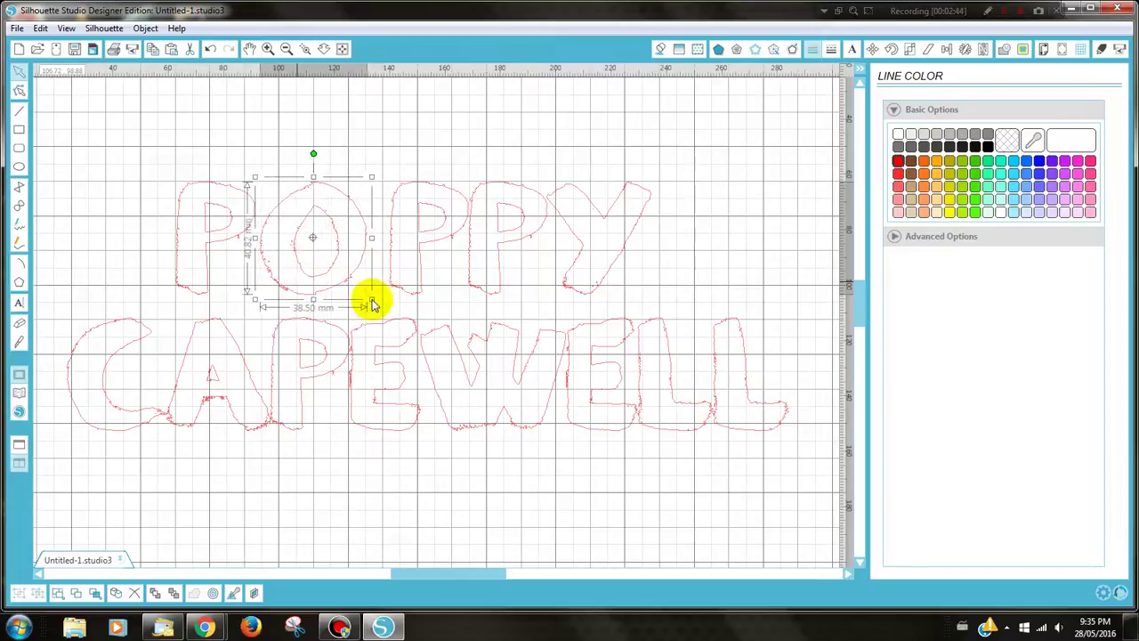
left_click(400, 285)
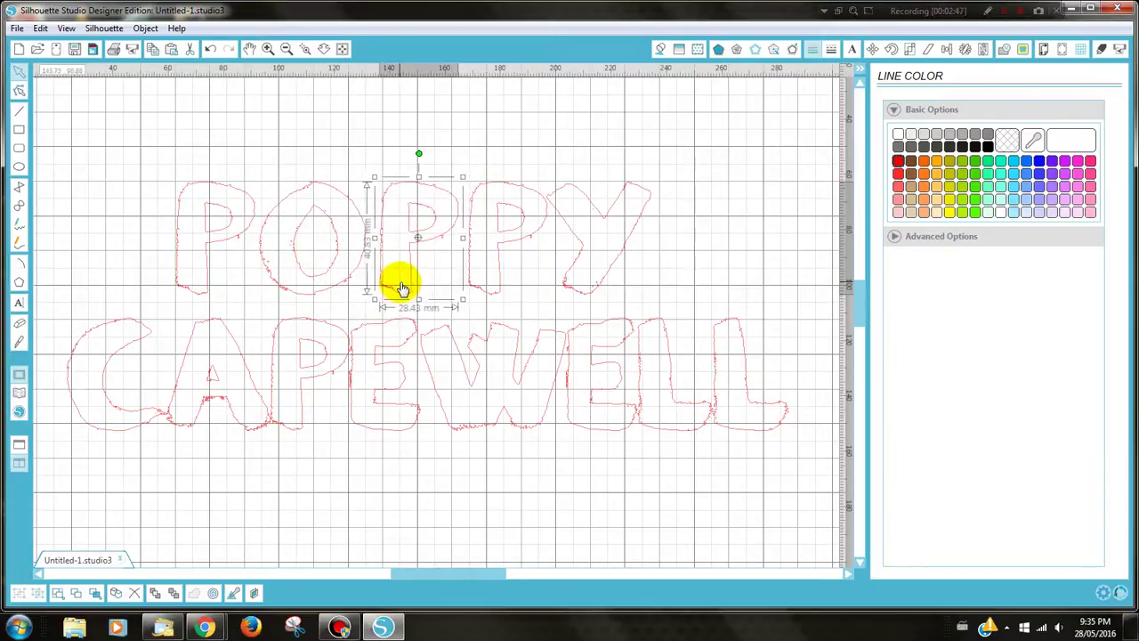
left_click_drag(400, 287, 470, 281)
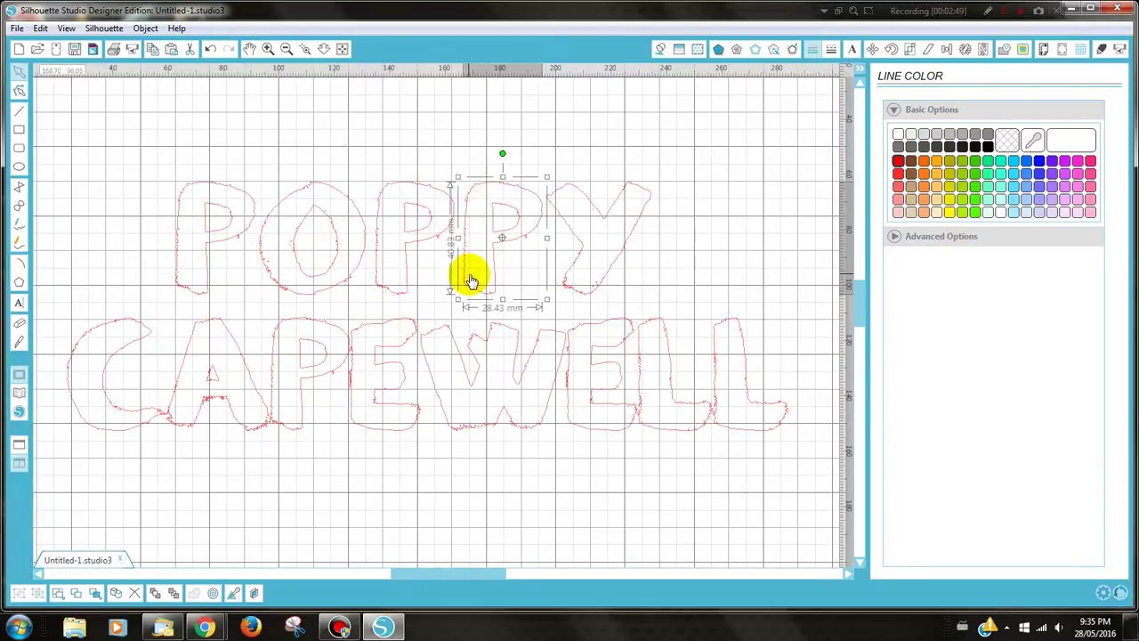
left_click(272, 283)
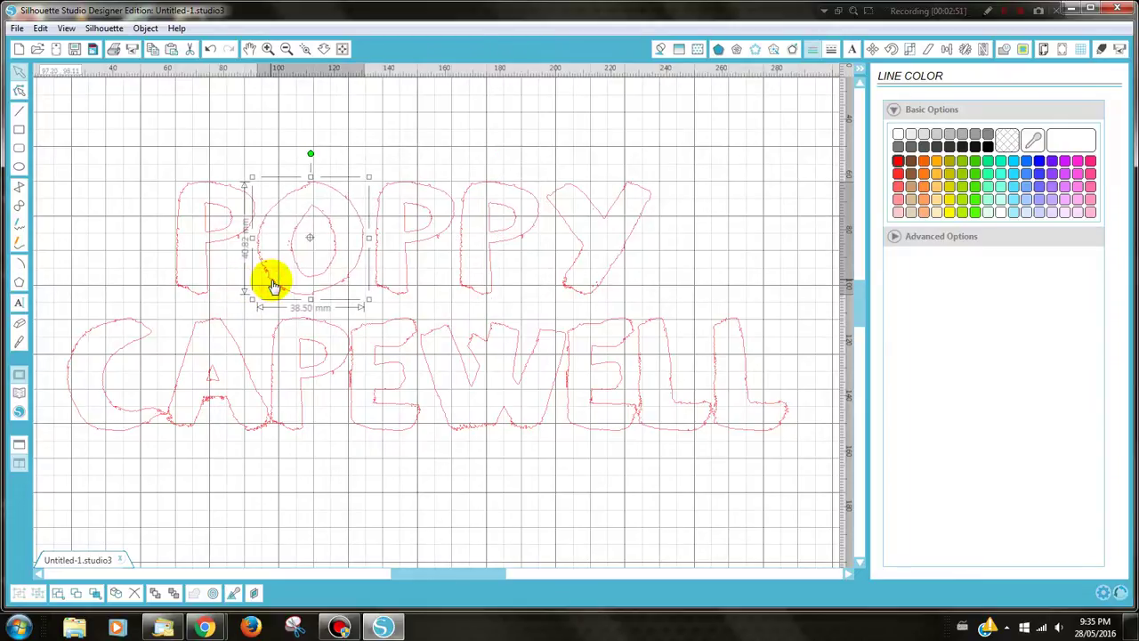
left_click(376, 283)
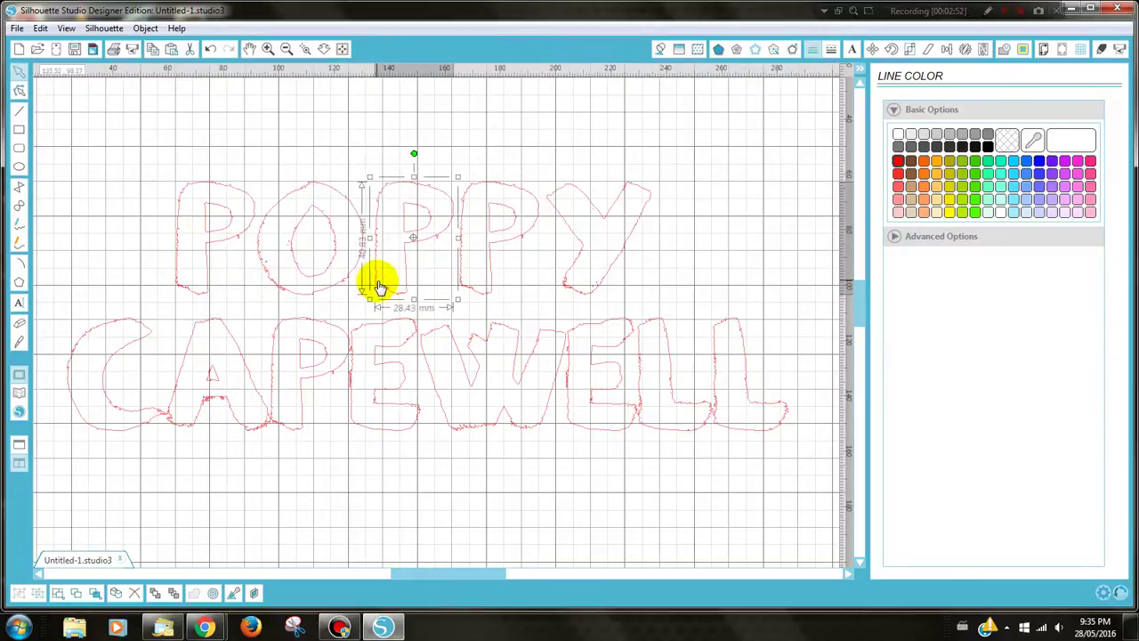
Nudge the surname's C, A and P slightly left to tighten the gaps
left_click(108, 432)
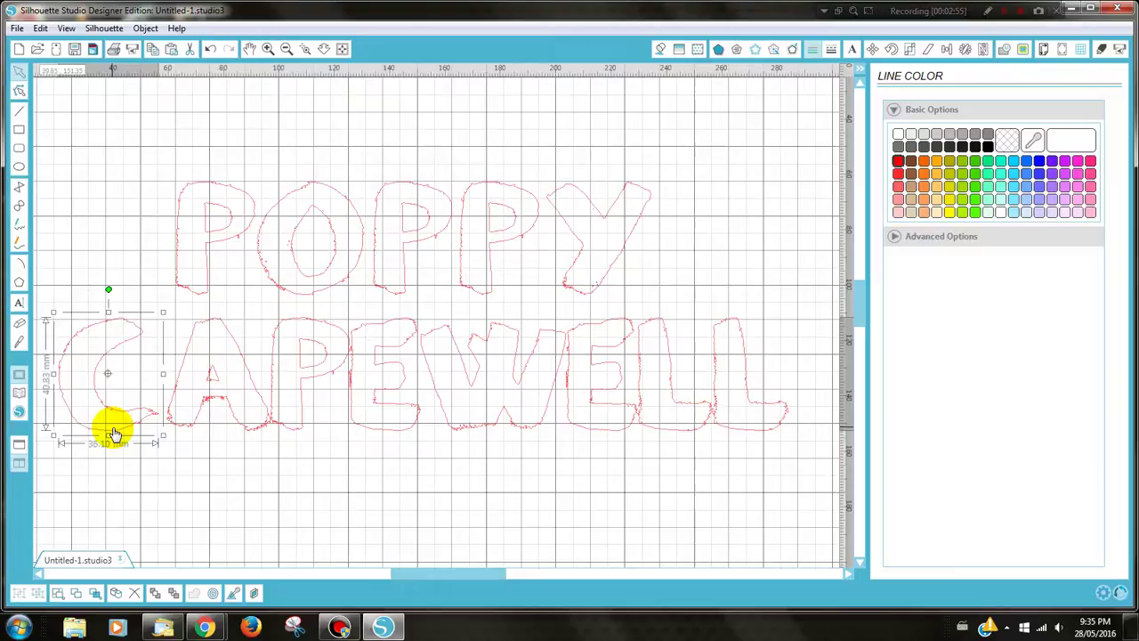
key("Left")
key("Left")
key("Left")
key("Left")
key("Left")
key("Left")
key("Left")
key("Left")
key("Left")
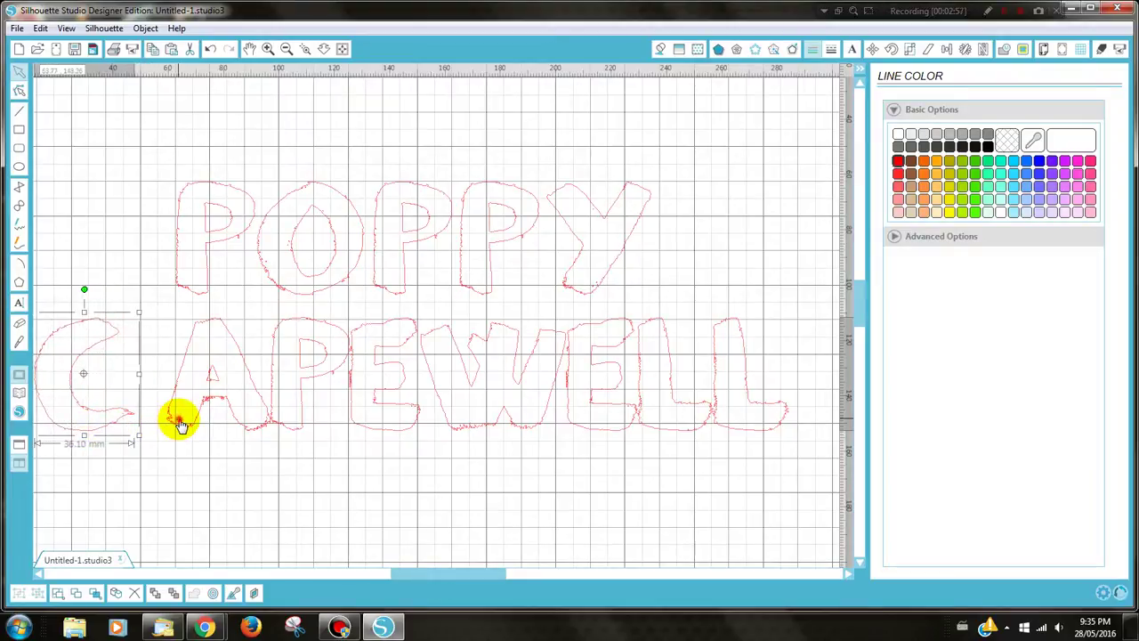
left_click(181, 425)
key("Left")
key("Left")
key("Left")
key("Left")
key("Left")
key("Left")
key("Left")
key("Left")
key("Left")
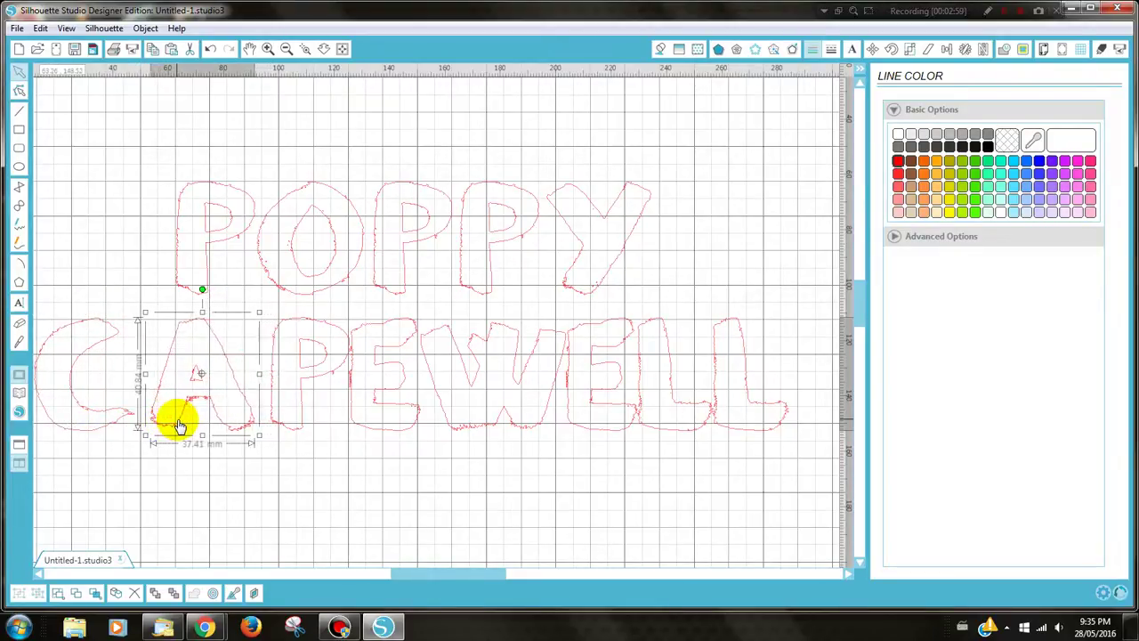
left_click(294, 423)
key("Left")
key("Left")
key("Left")
key("Left")
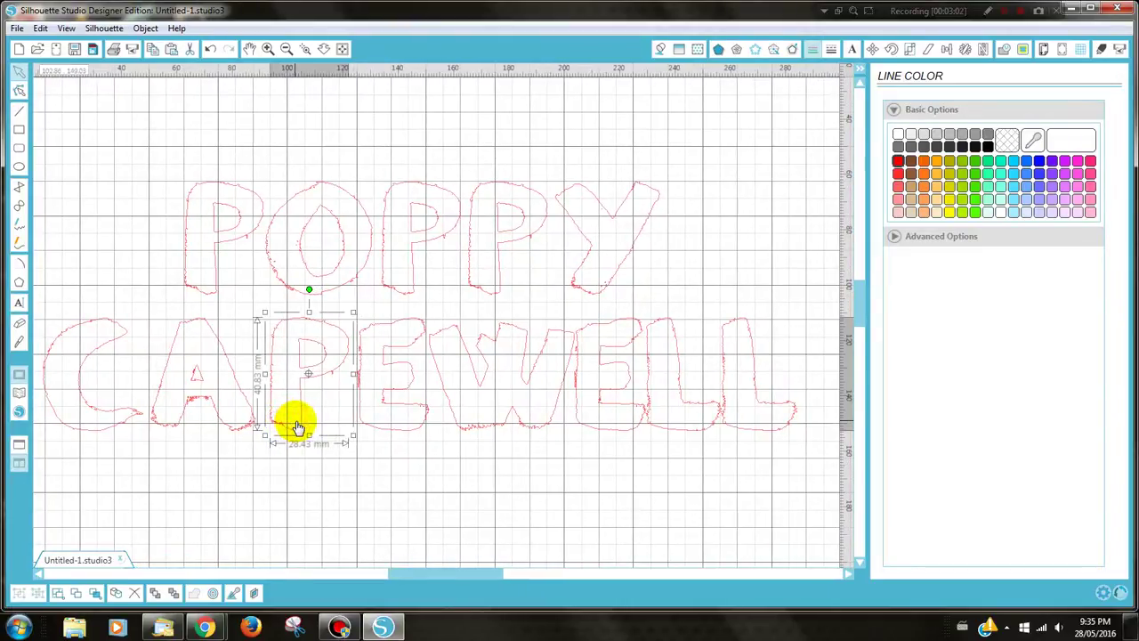
Shift the surname's E and both Ls right, then recheck the spacing across the whole page
left_click(383, 426)
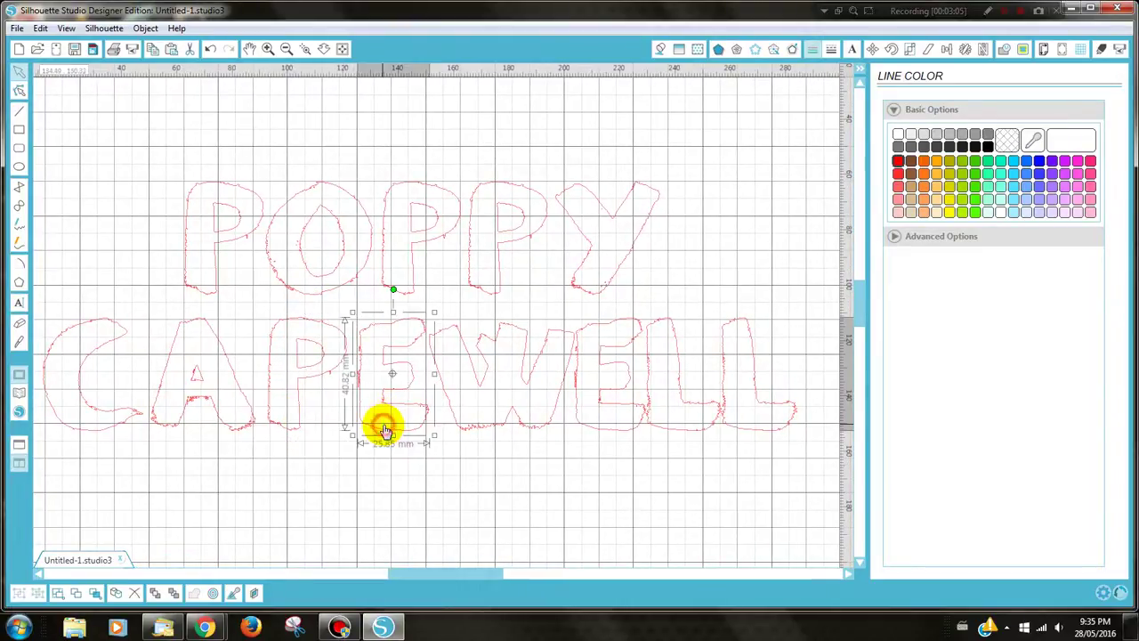
left_click(583, 421)
key("Right")
key("Right")
key("Right")
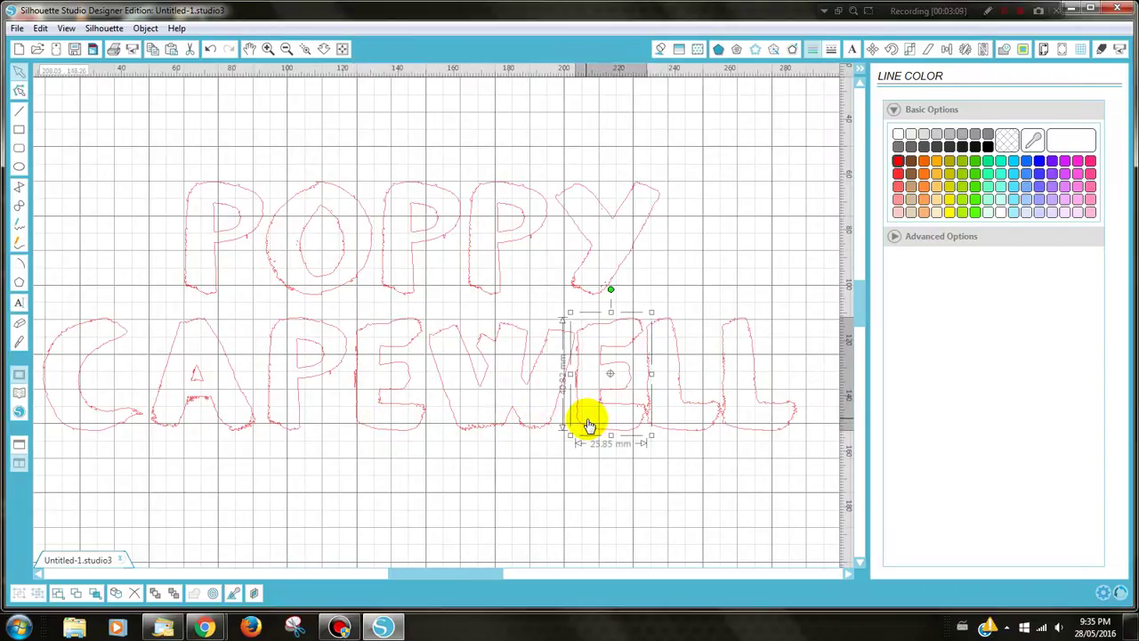
key("Right")
key("Right")
key("Right")
key("Right")
key("Right")
key("Right")
key("Right")
key("Right")
key("Right")
key("Right")
key("Right")
key("Right")
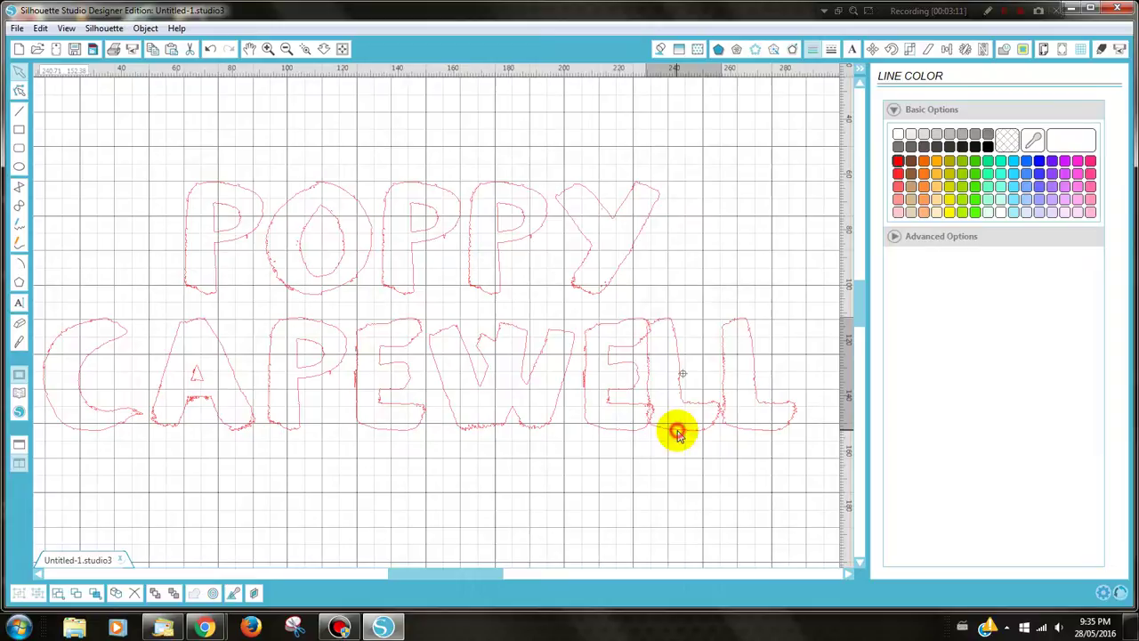
key("Right")
key("Right")
key("Right")
key("Right")
key("Right")
key("Right")
key("Right")
key("Right")
key("Right")
key("Right")
key("Right")
key("Right")
key("Right")
key("Right")
key("Right")
key("Right")
key("Right")
key("Right")
key("Right")
key("Right")
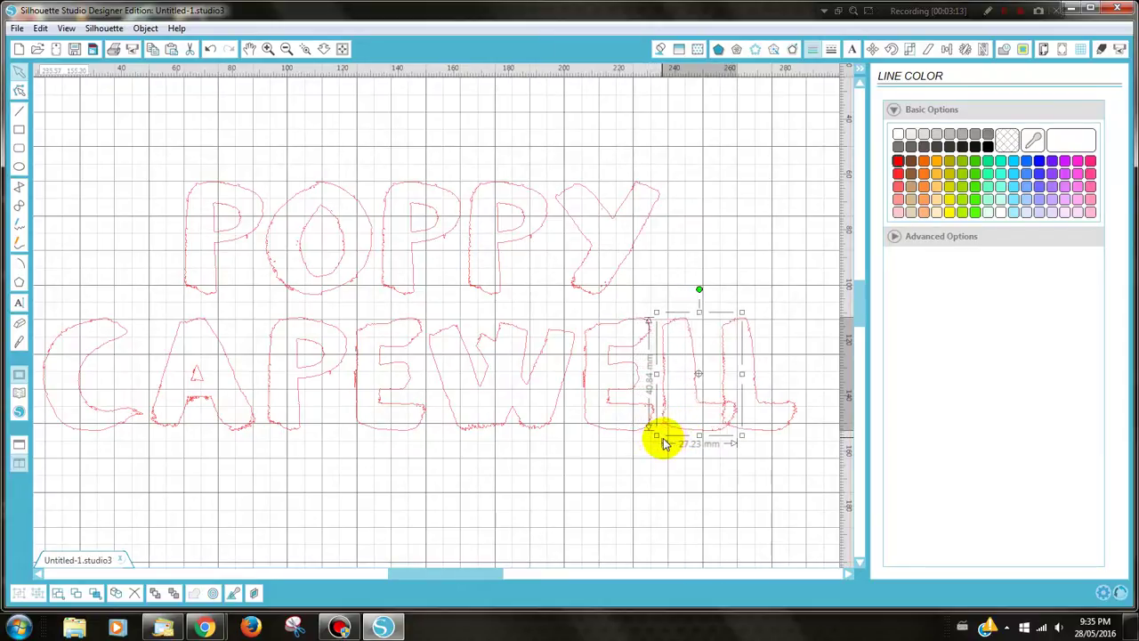
left_click(779, 437)
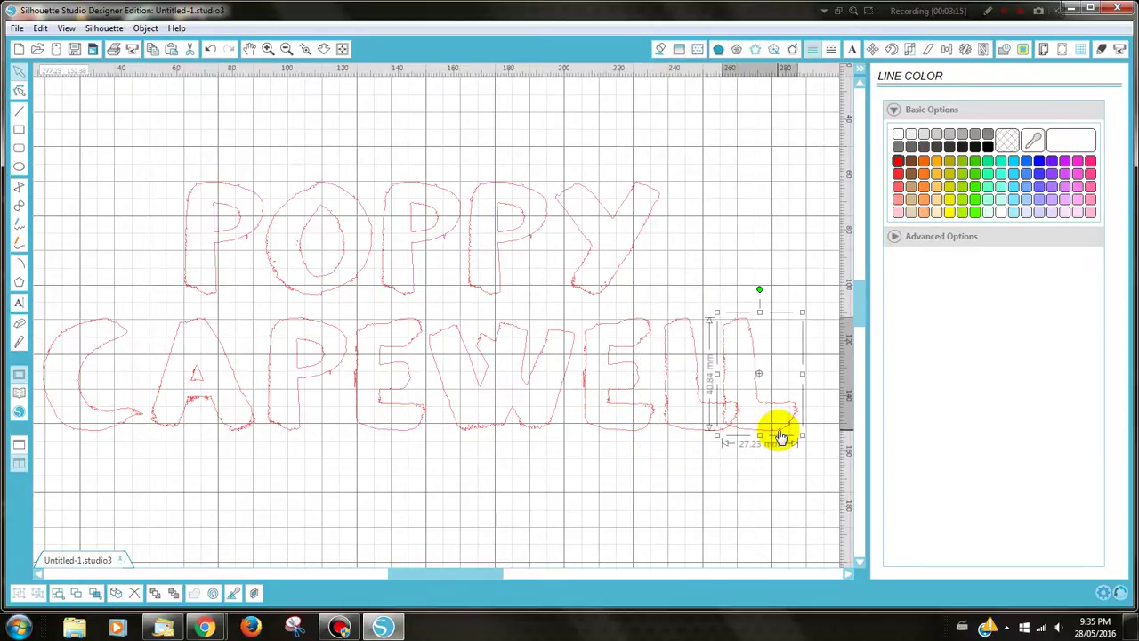
key("Right")
key("Right")
key("Right")
key("Right")
key("Right")
key("Right")
key("Right")
key("Right")
key("Right")
key("Right")
key("Right")
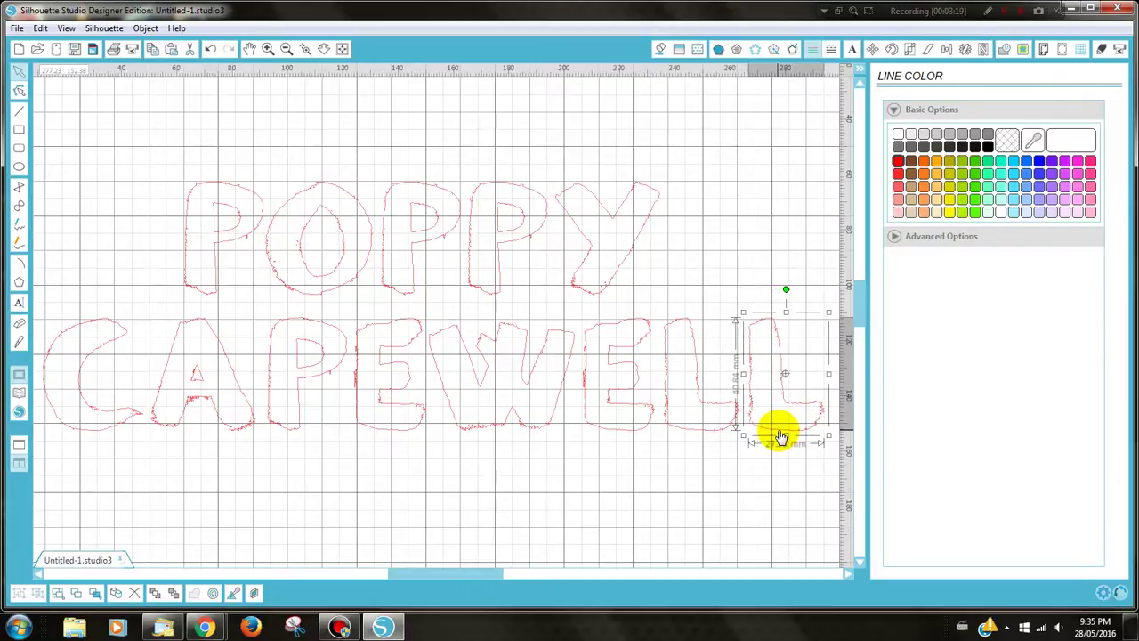
left_click(291, 428)
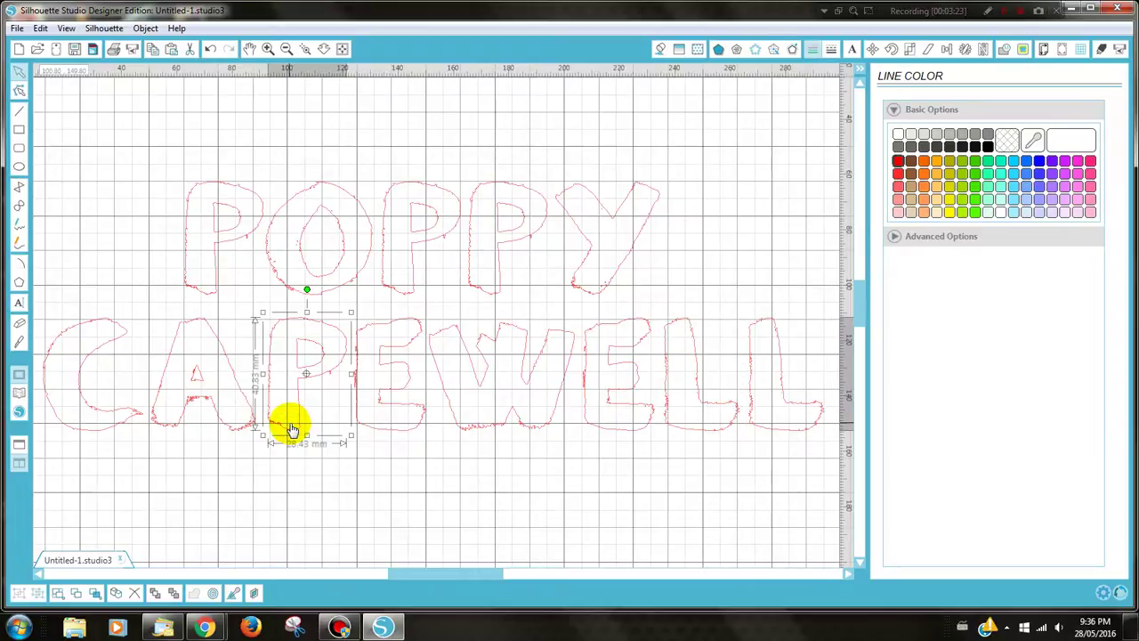
left_click(249, 432)
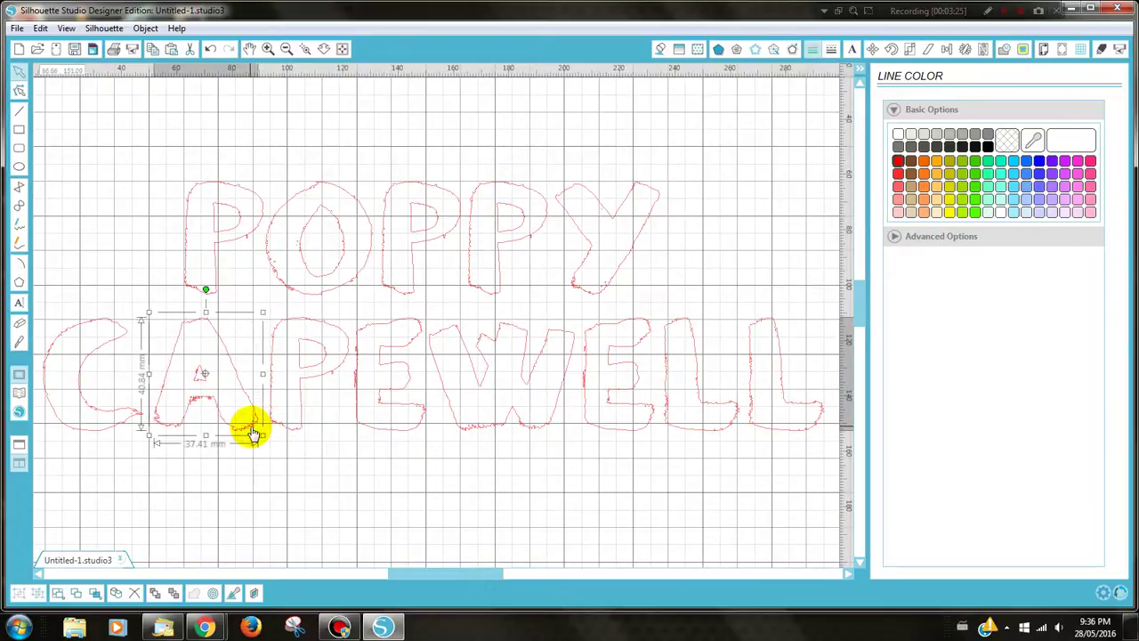
left_click(98, 434)
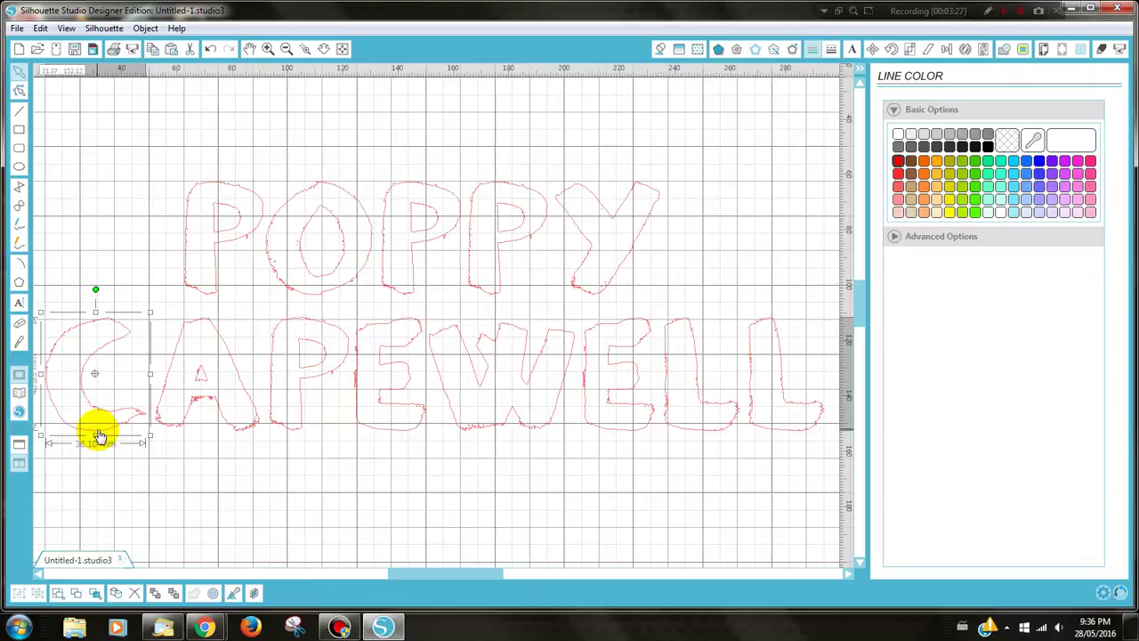
left_click(285, 50)
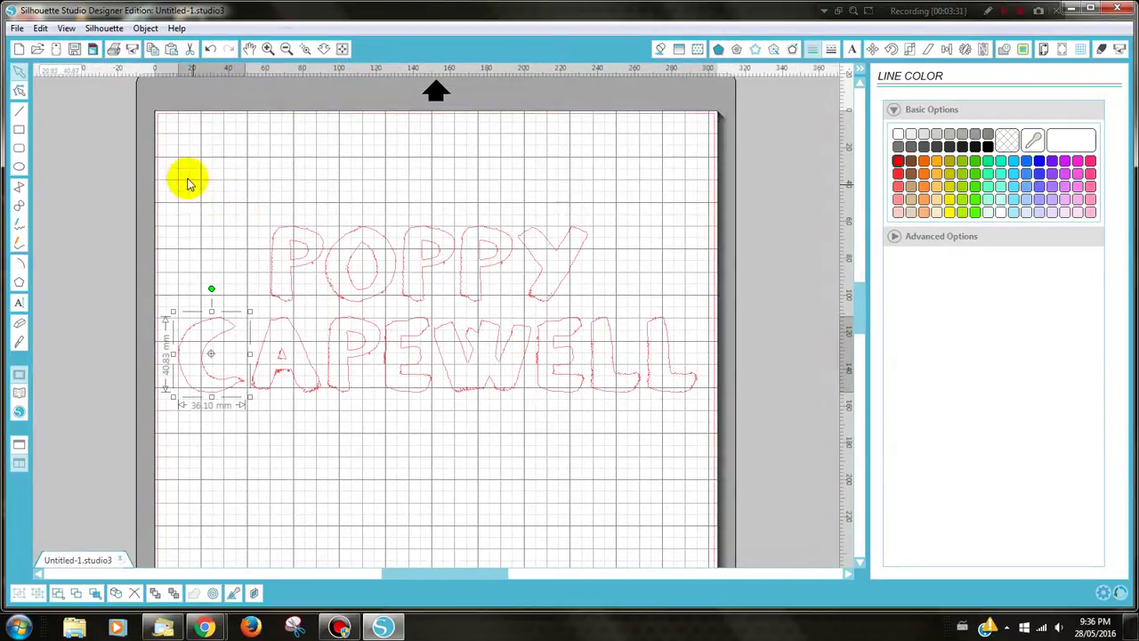
Group all letters of both names into one object about 281.07 × 89.92 mm
left_click_drag(115, 158, 712, 437)
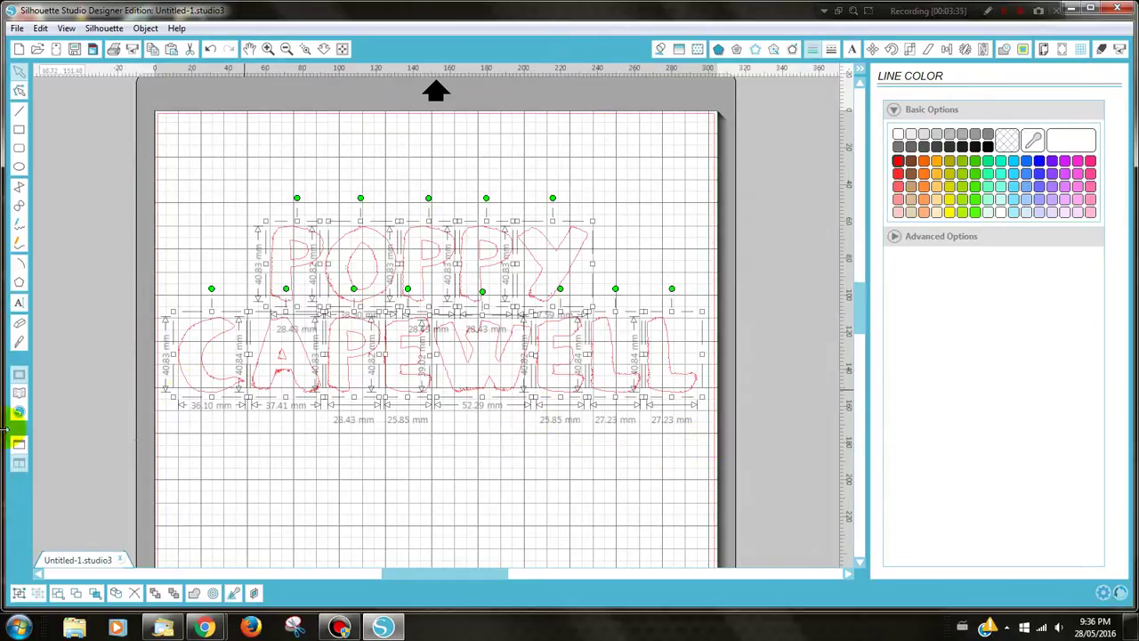
left_click(19, 594)
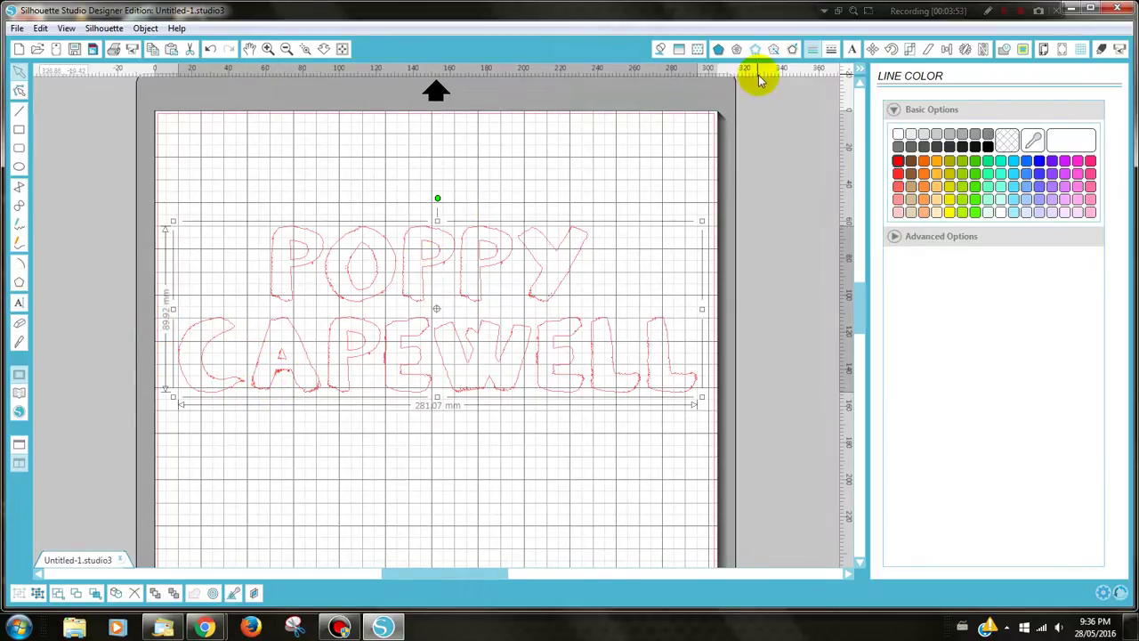
Rotate the grouped name 90° so it runs vertically, with the whole mat in view
left_click(891, 48)
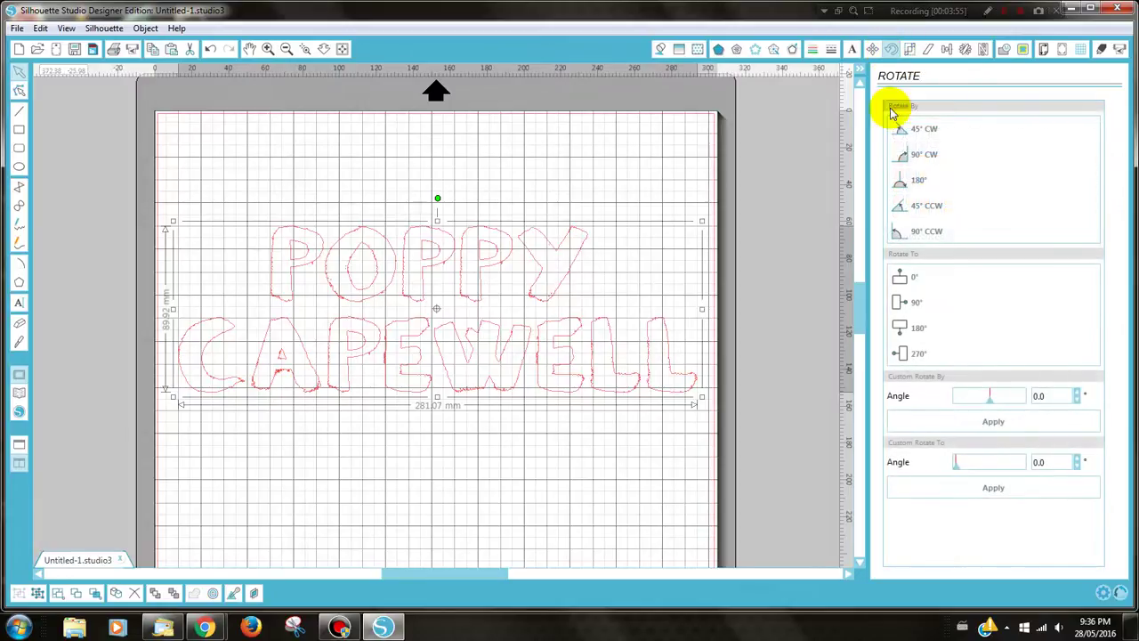
left_click(906, 156)
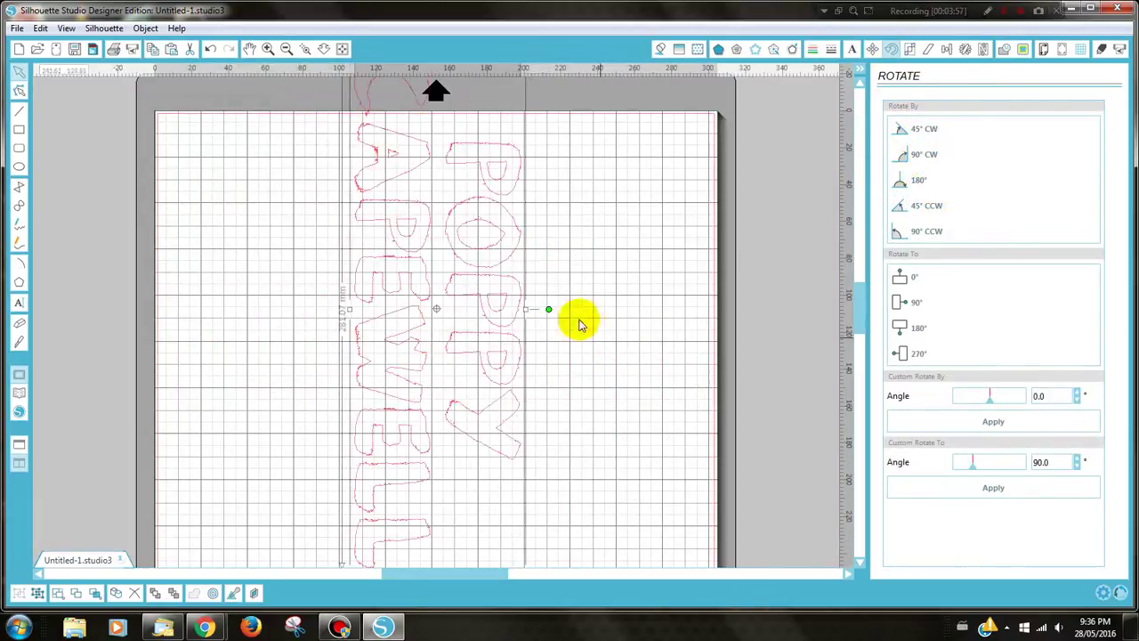
left_click(343, 48)
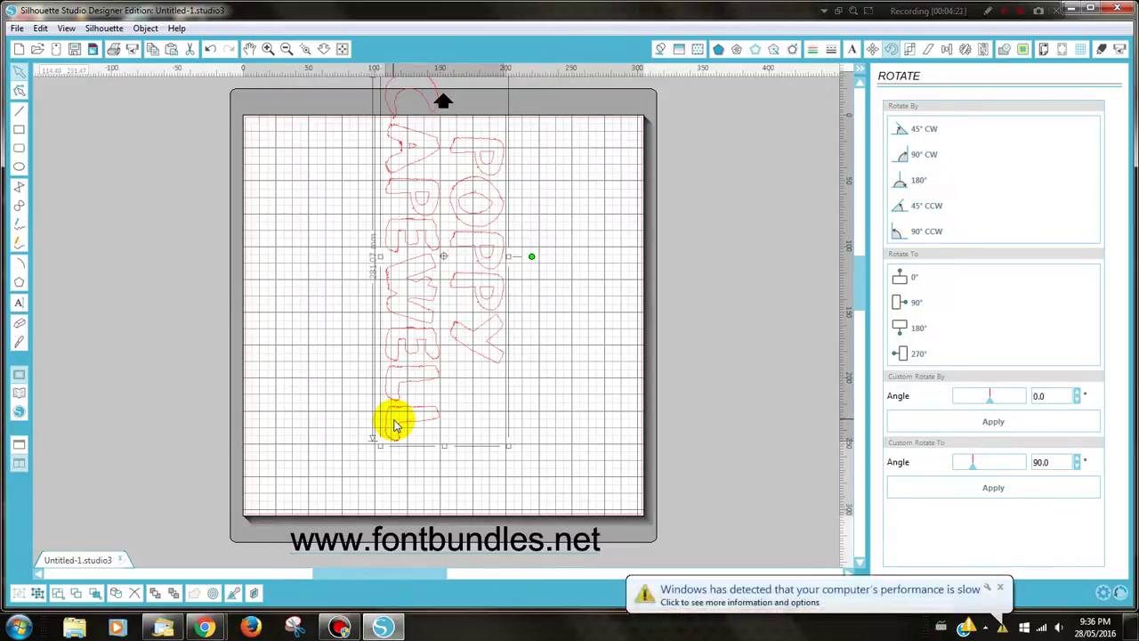
Move the rotated name down onto the left half of the mat, fully inside the cutting area
left_click(999, 587)
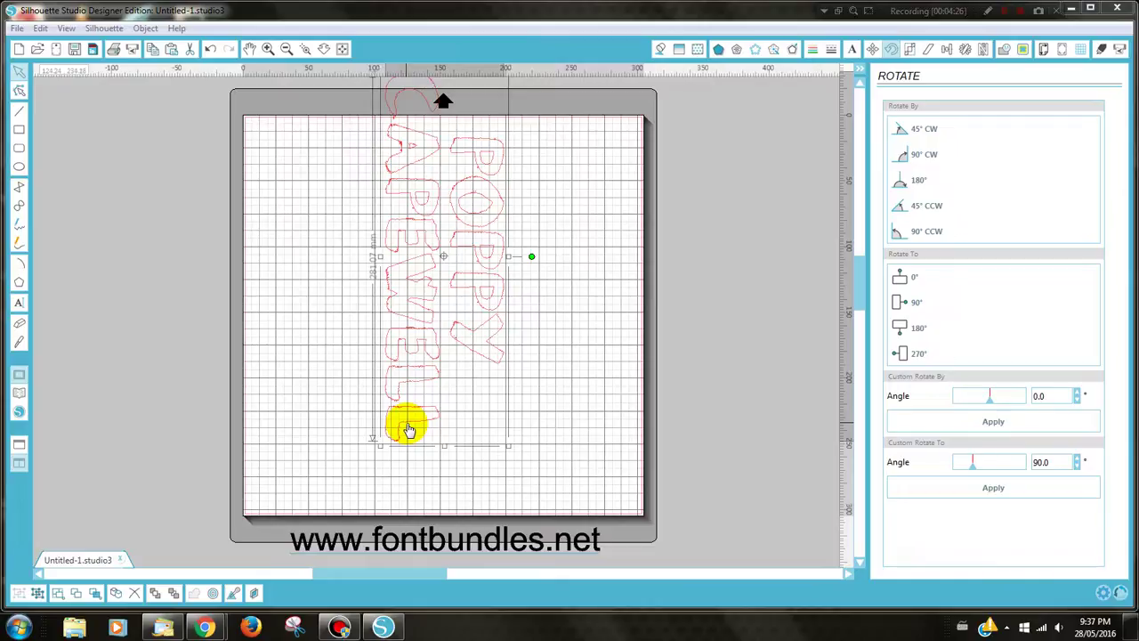
left_click_drag(407, 427, 368, 511)
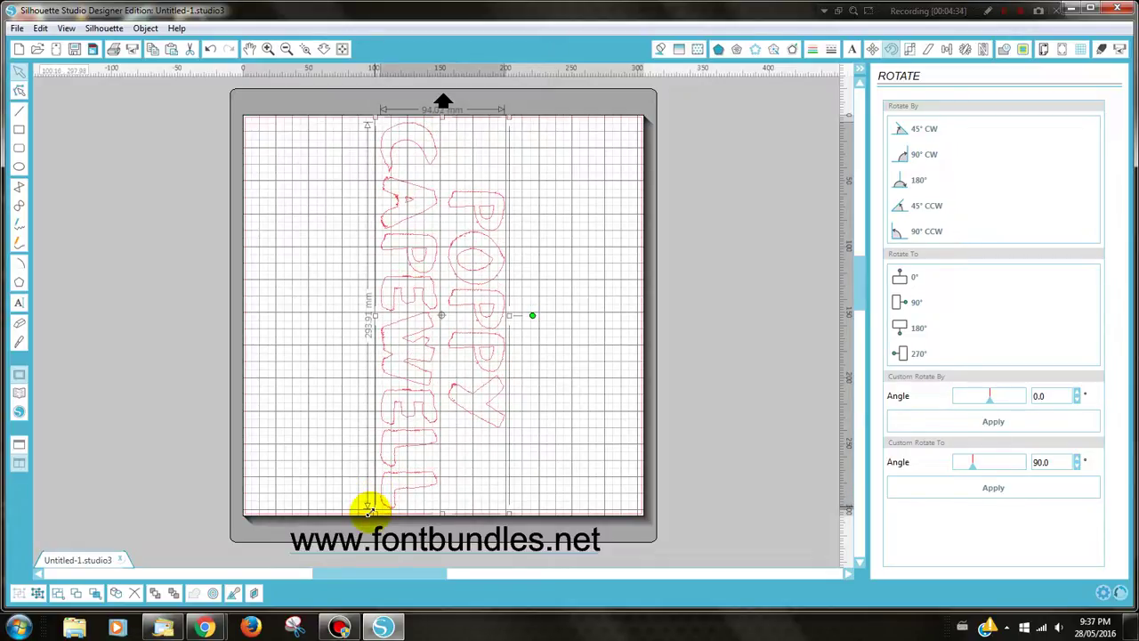
key("Up")
key("Up")
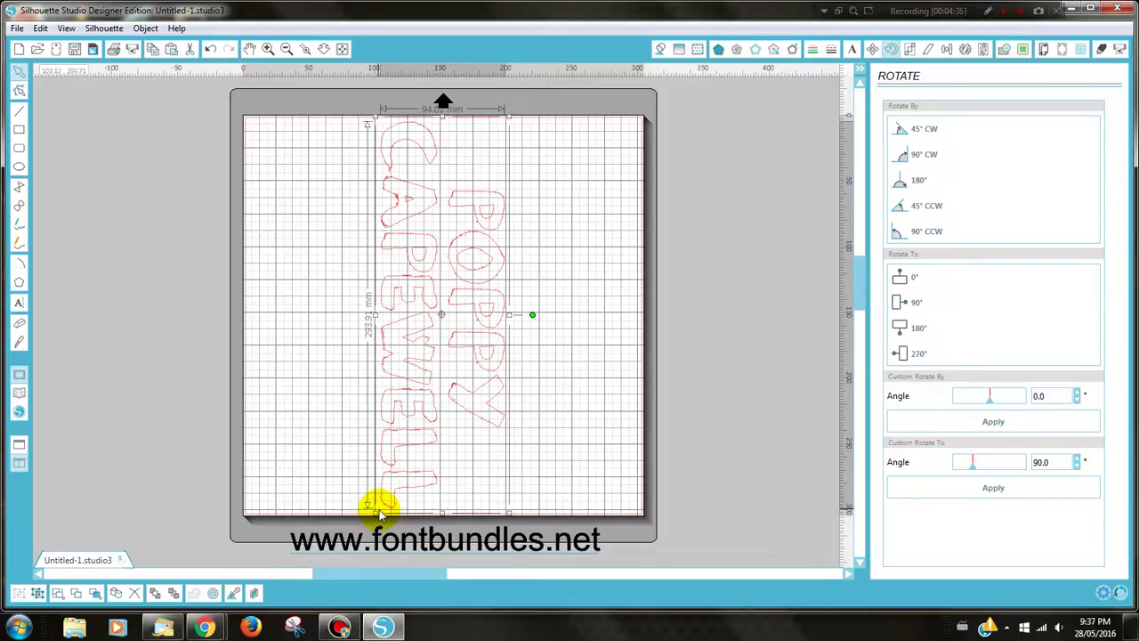
left_click(360, 467)
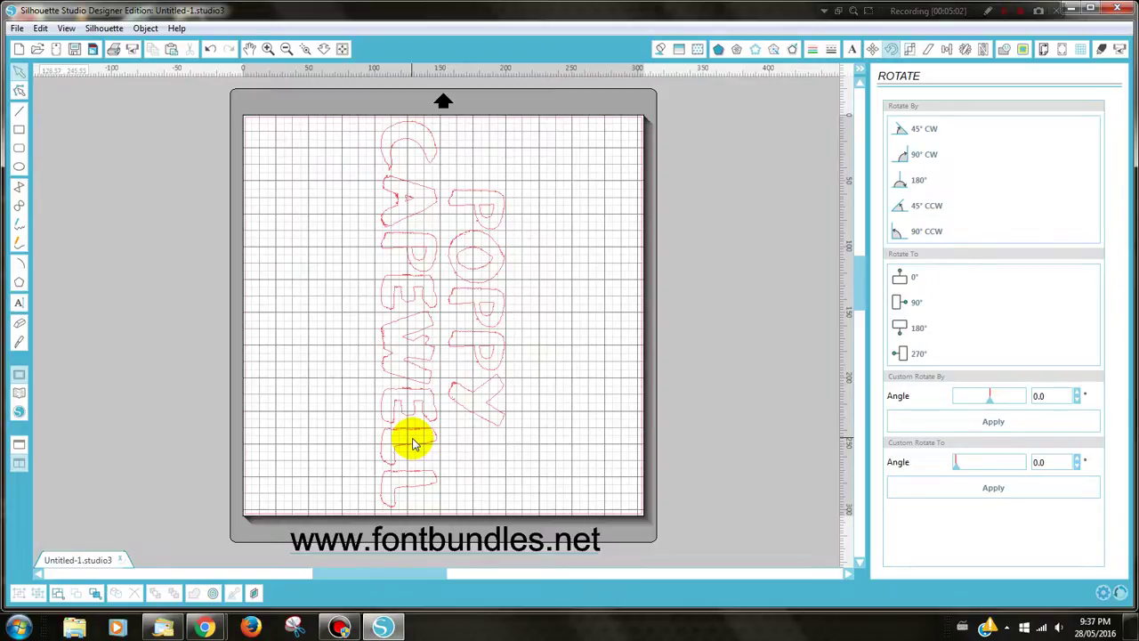
Choose Stencil Material in the cut settings: ratchet blade, speed 2, thickness 33
left_click(131, 50)
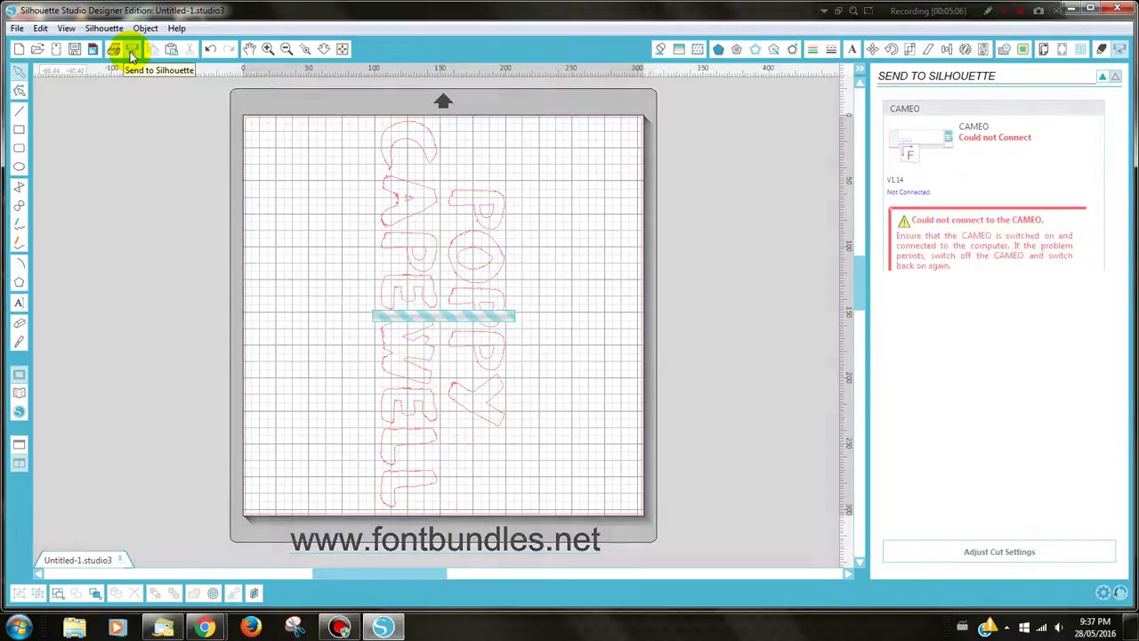
left_click(946, 554)
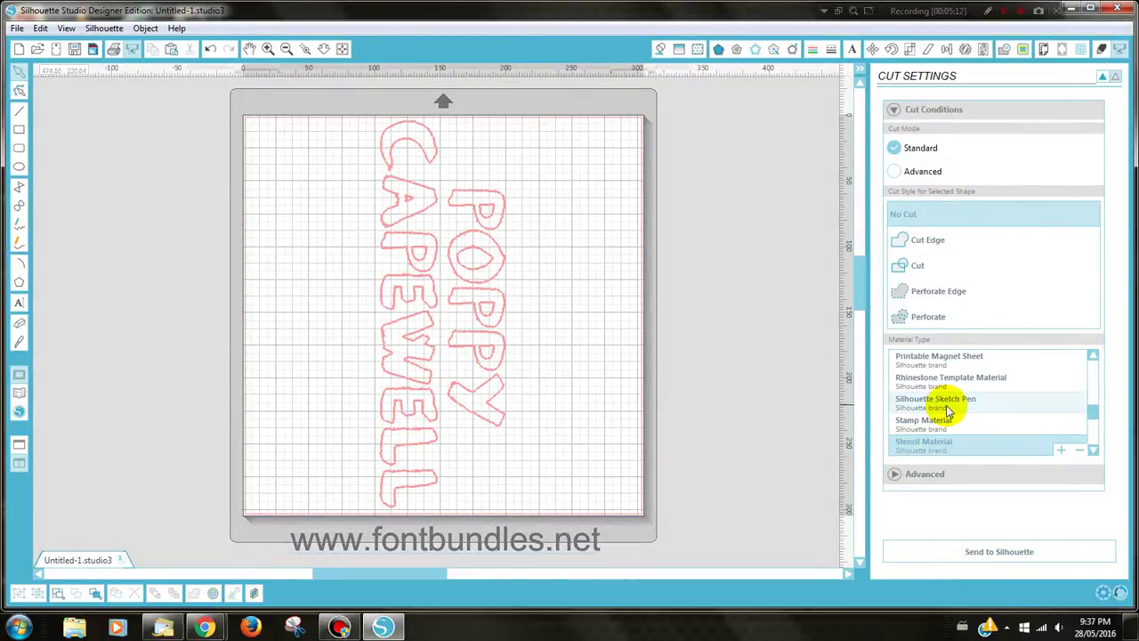
left_click(919, 445)
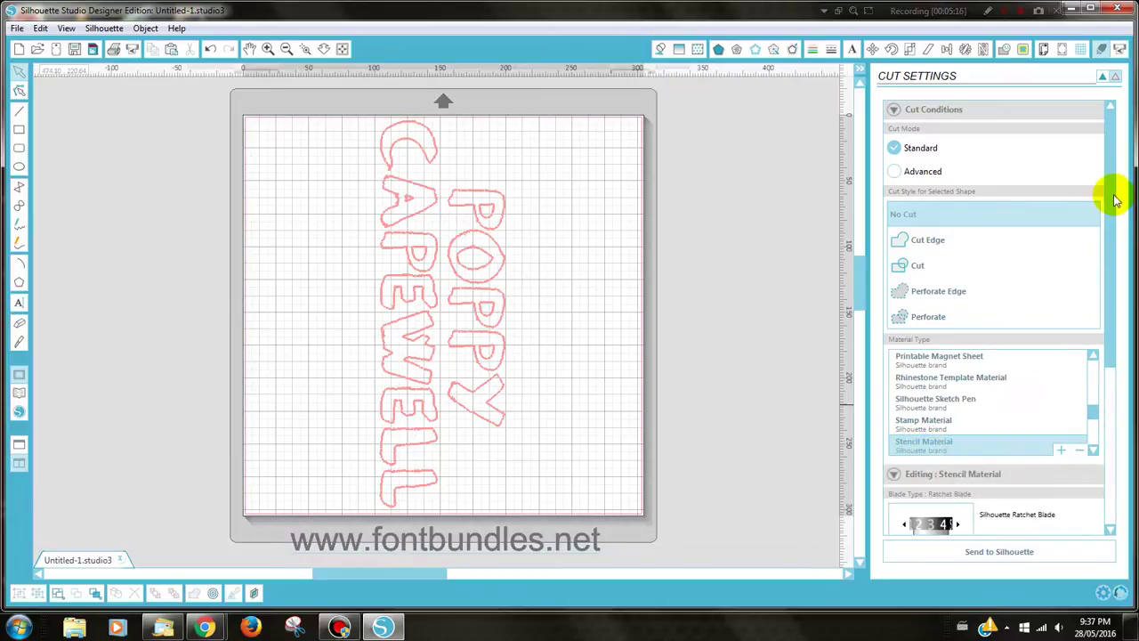
left_click_drag(1108, 204, 1132, 325)
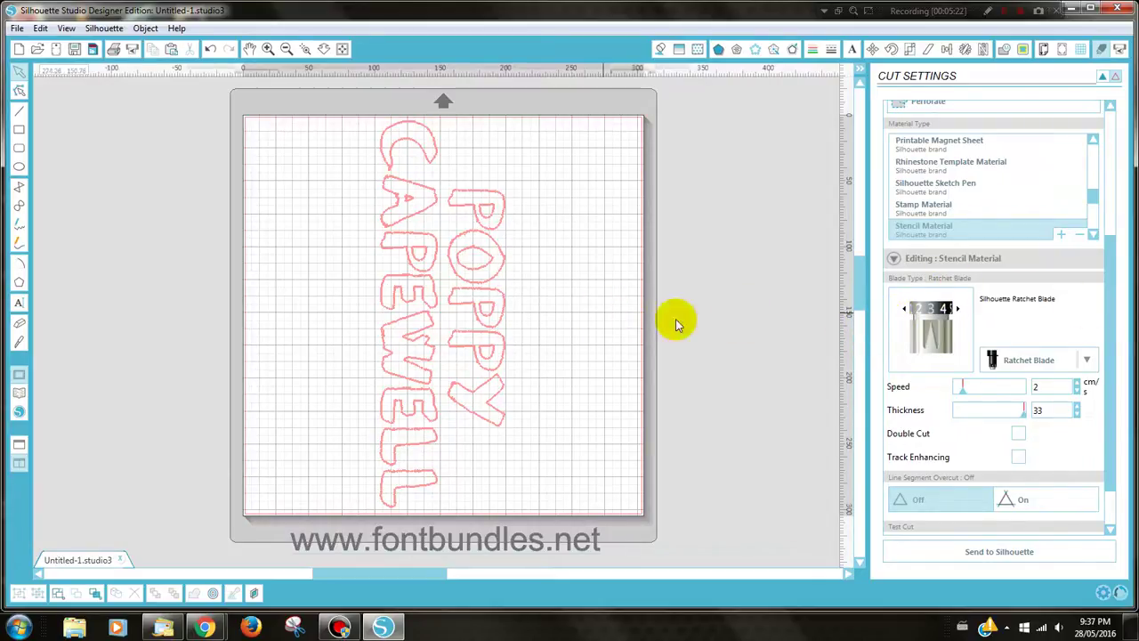
Lower the ratchet blade setting and reduce Stencil Material thickness from 33 to 17
left_click(905, 310)
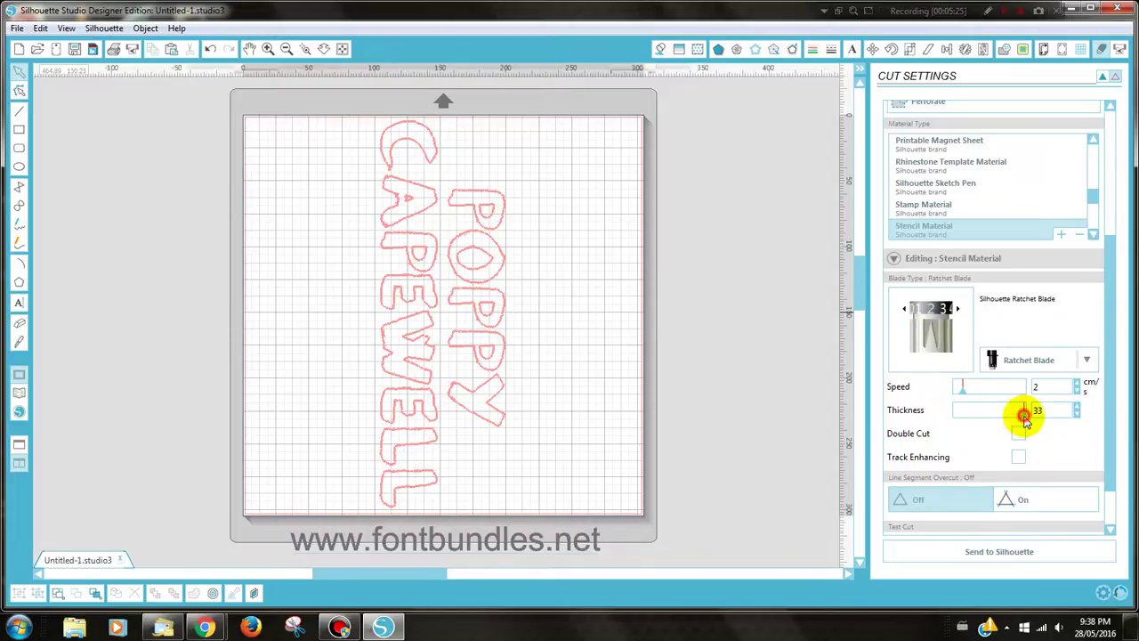
left_click_drag(1026, 422, 985, 430)
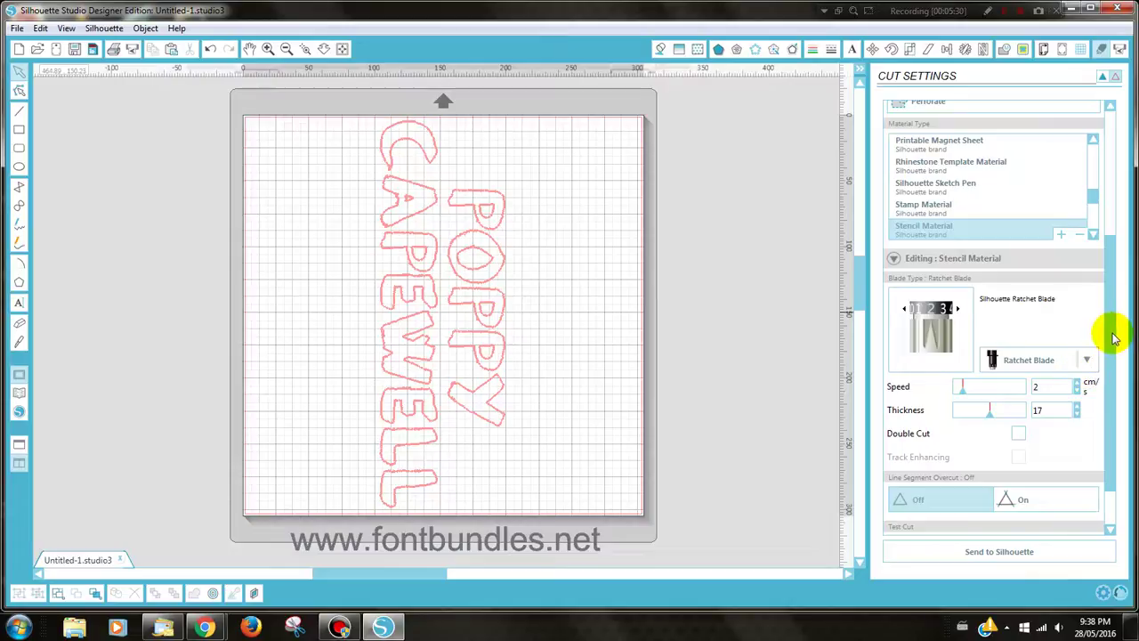
scroll(1110, 356, "down", 2)
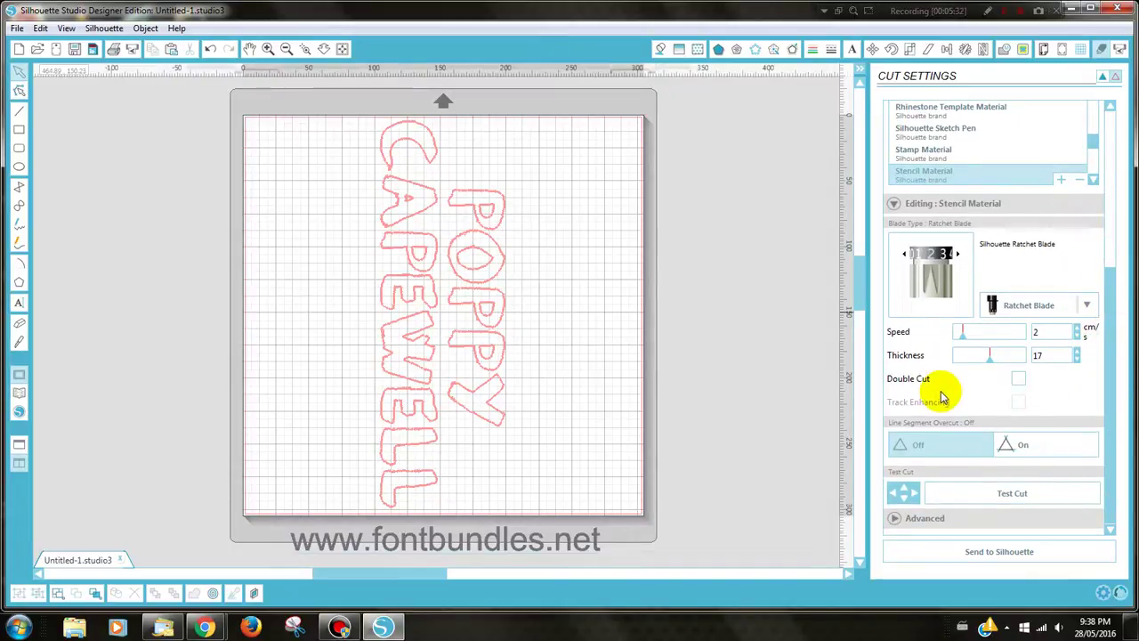